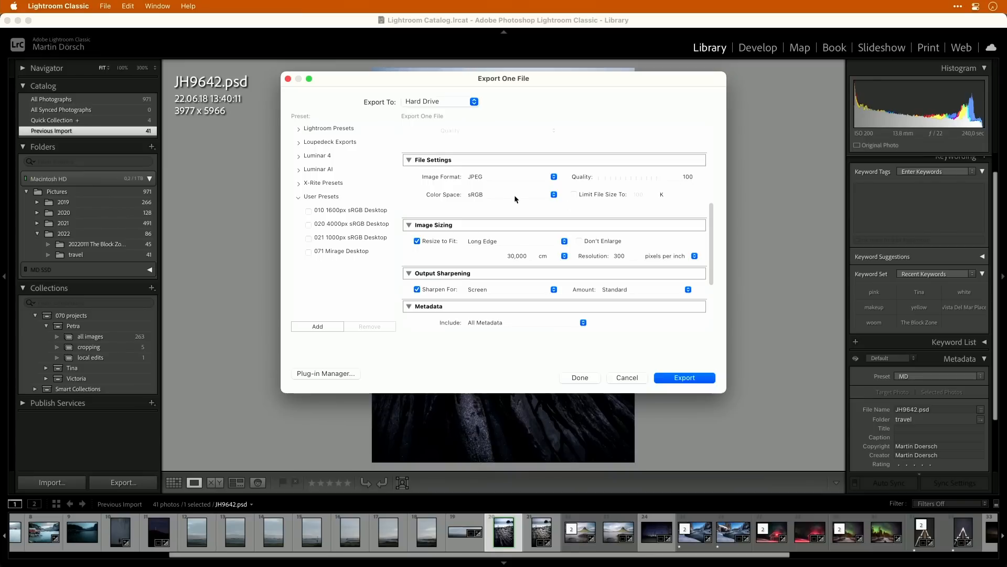
Step: Turn off resizing and output sharpening, and export the photo as an sRGB JPEG at quality 100
left_click(443, 240)
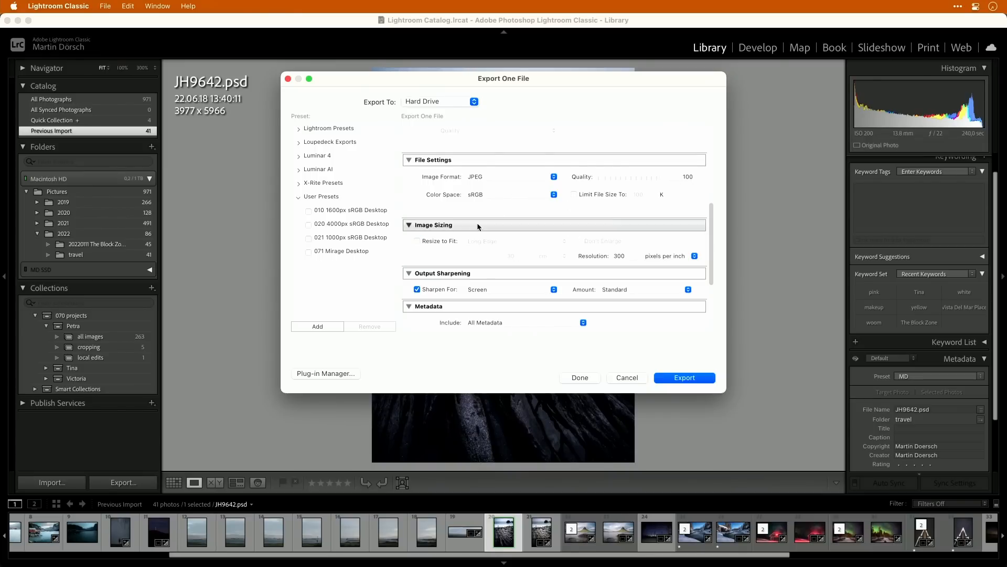
left_click(441, 290)
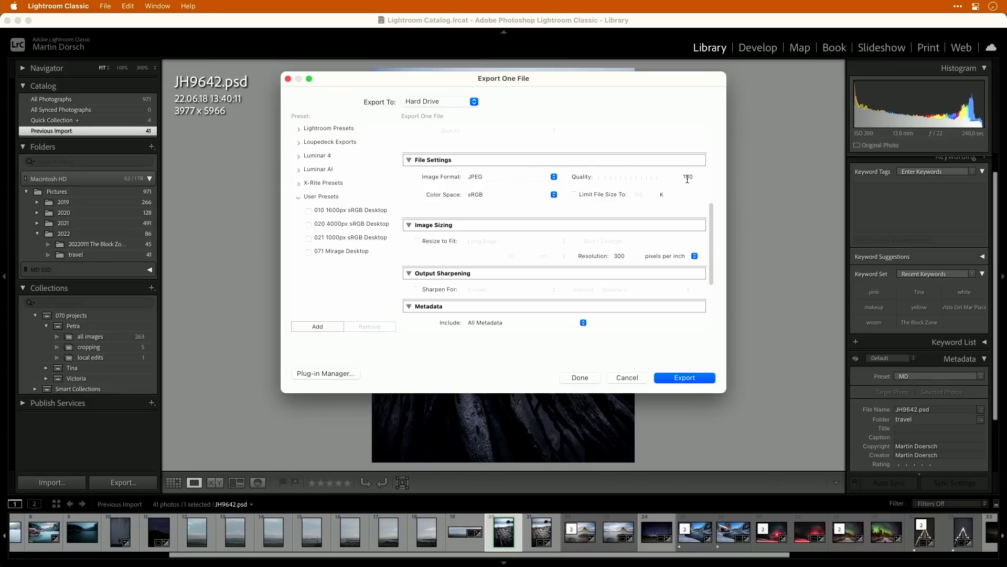
left_click(685, 378)
Step: Export the same photo again as a 16-bit TIFF with the sRGB color space and ZIP compression
key("super+shift+e")
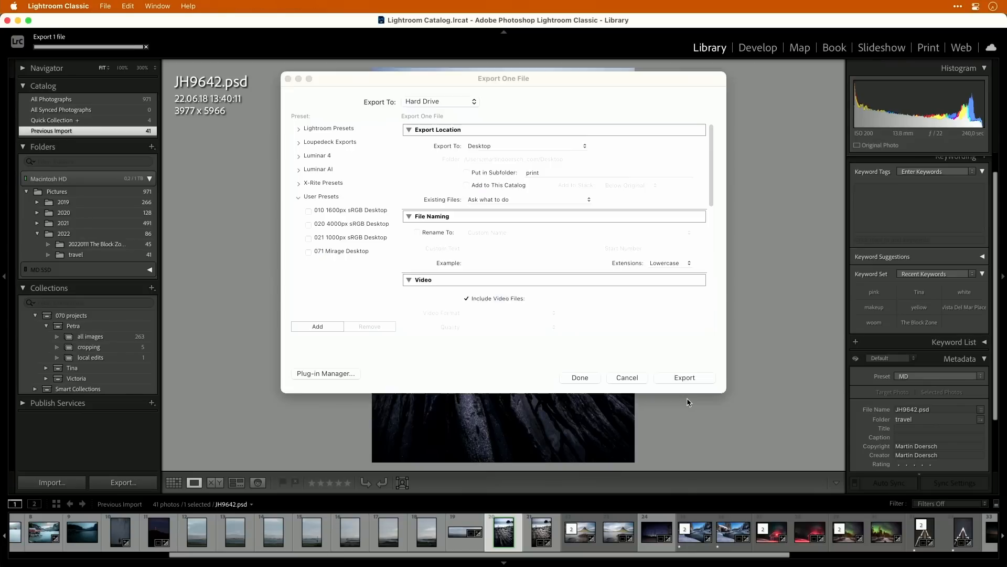
scroll(705, 186, "down", 5)
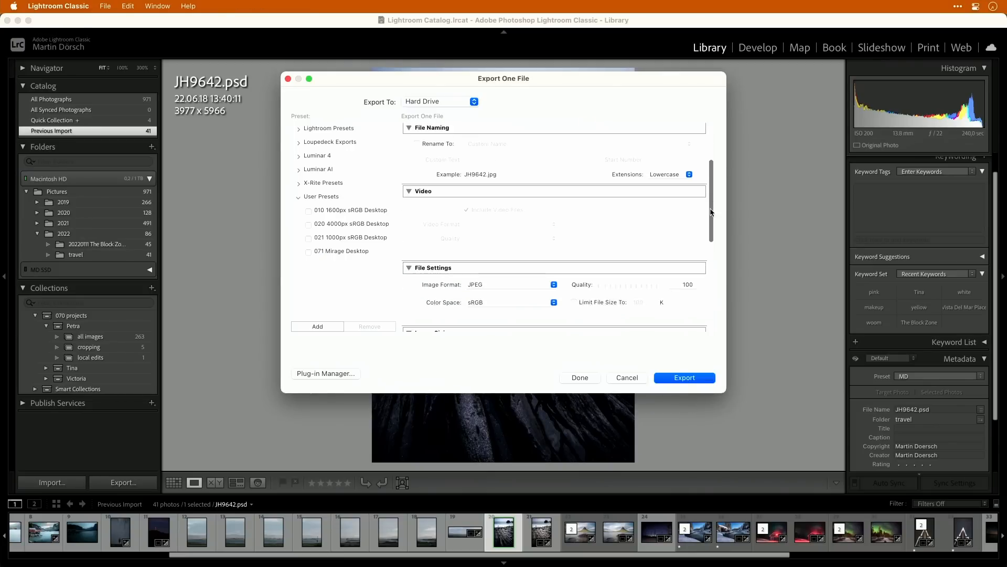
left_click(542, 185)
left_click(496, 213)
left_click(542, 208)
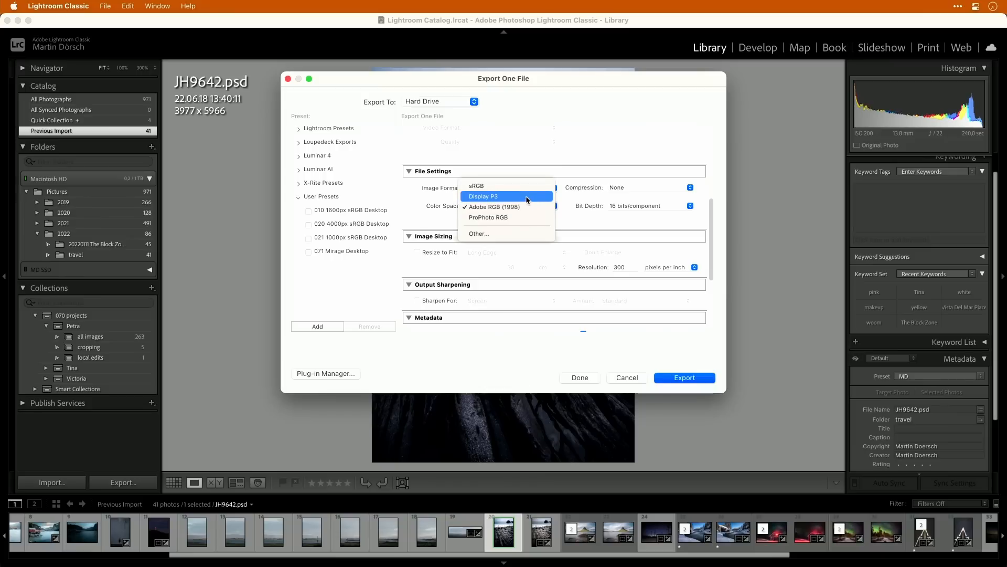
left_click(524, 187)
left_click(656, 190)
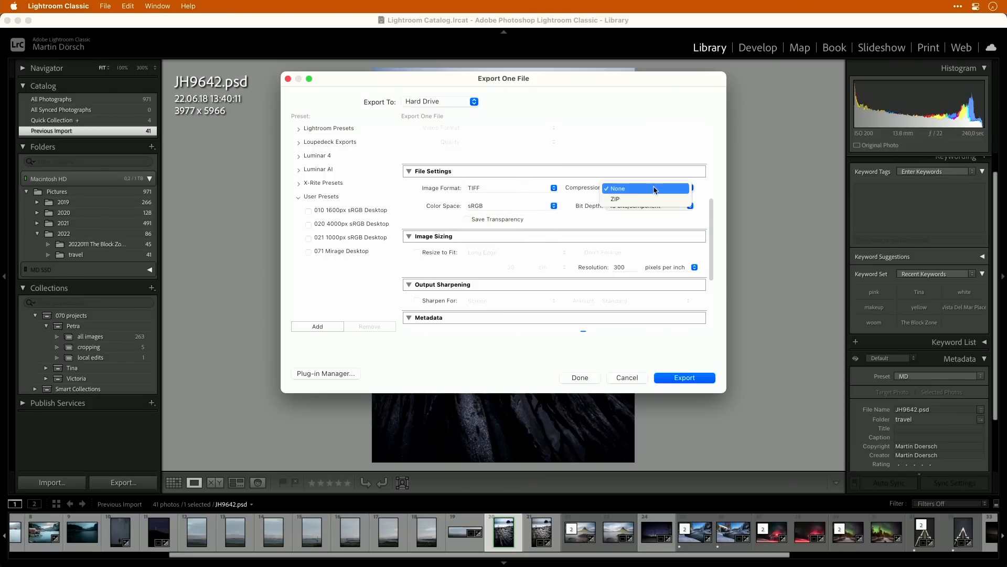
left_click(642, 200)
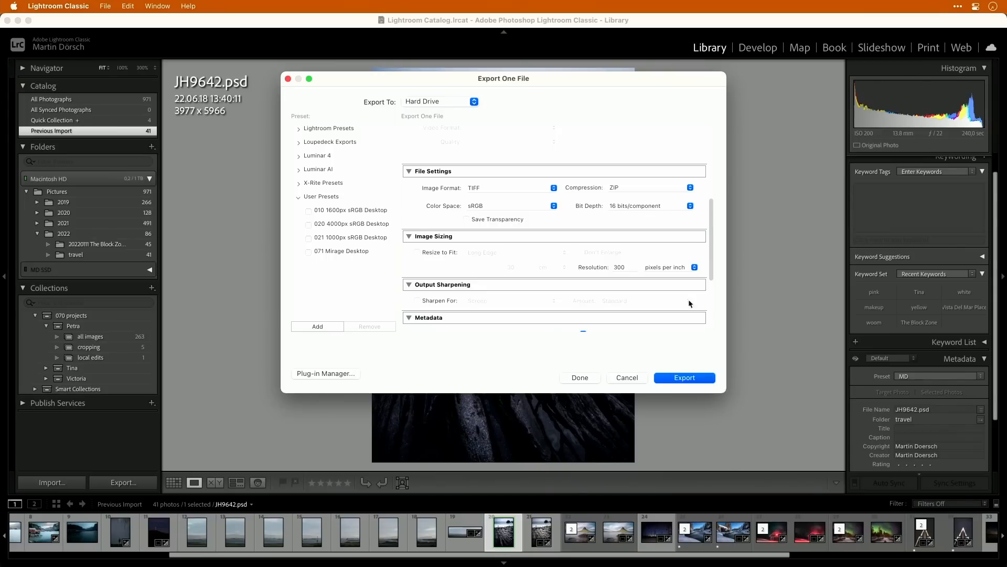
left_click(678, 378)
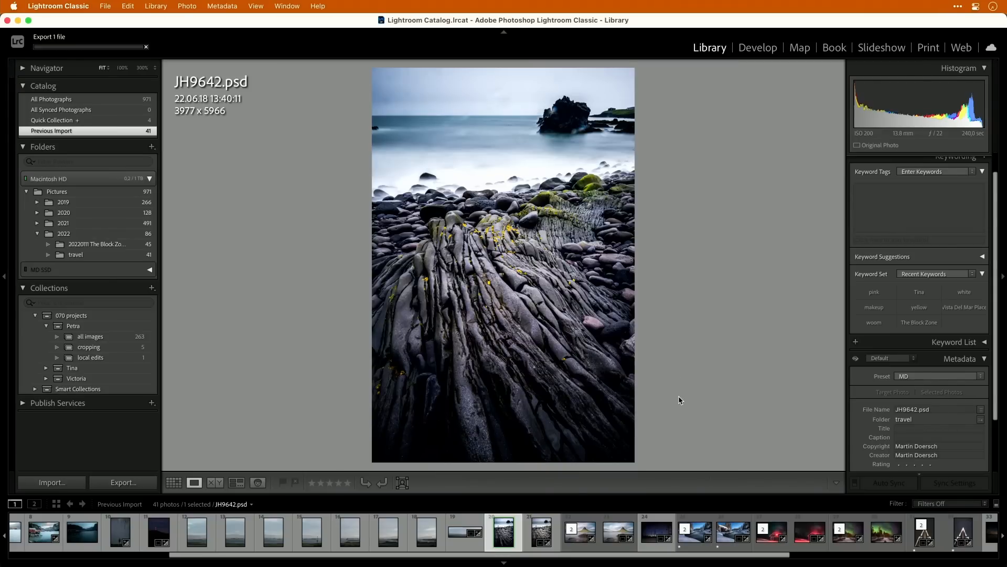
Step: Switch to the desktop and place the exported JH9642.tif and JH9642.jpg side by side near the middle
key("super+h")
left_click(967, 107)
left_click_drag(968, 108, 519, 282)
left_click_drag(976, 29, 592, 264)
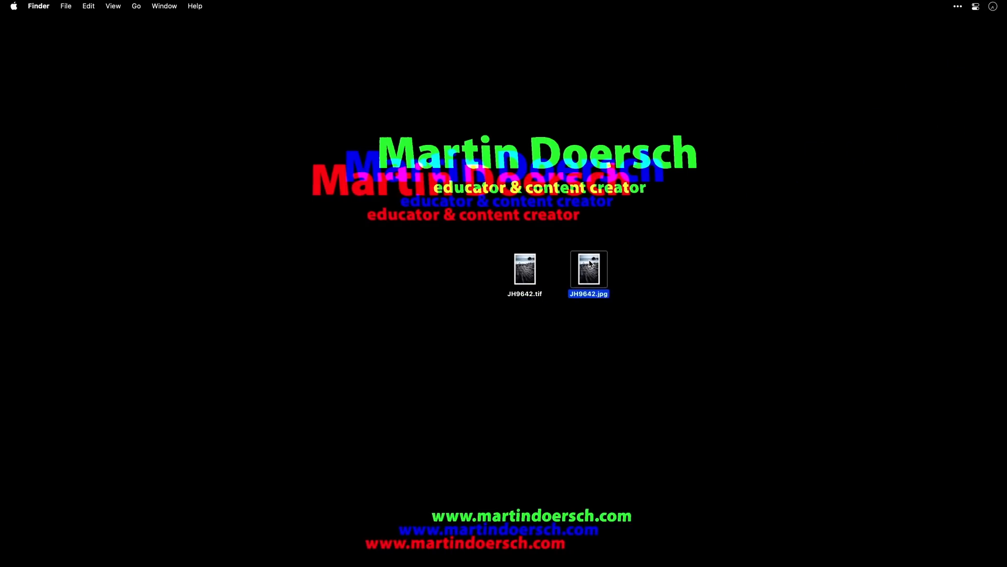
Step: Open both JH9642.tif and JH9642.jpg together in Adobe Photoshop 2022
left_click_drag(479, 261, 614, 274)
right_click(593, 265)
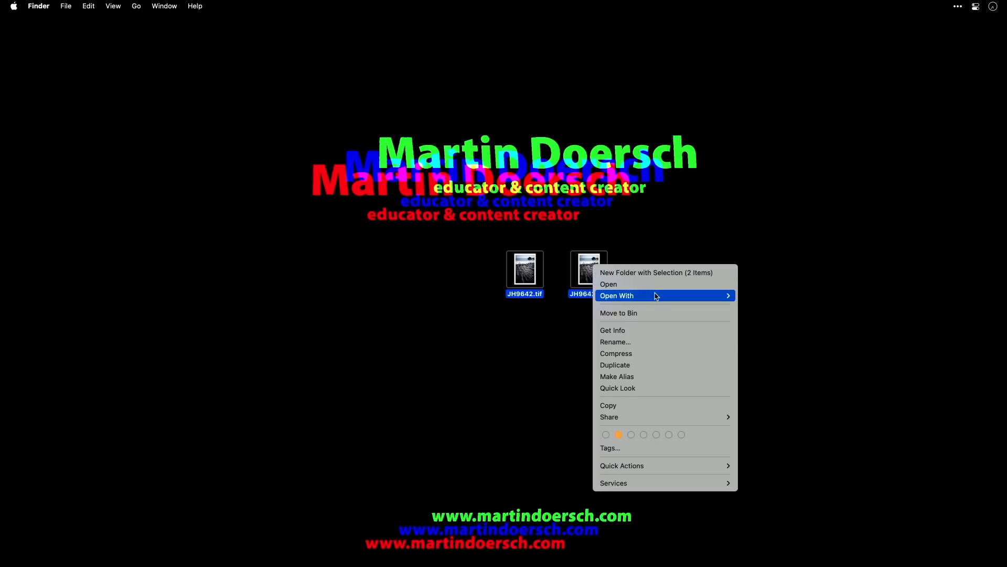
mouse_move(655, 294)
left_click(807, 317)
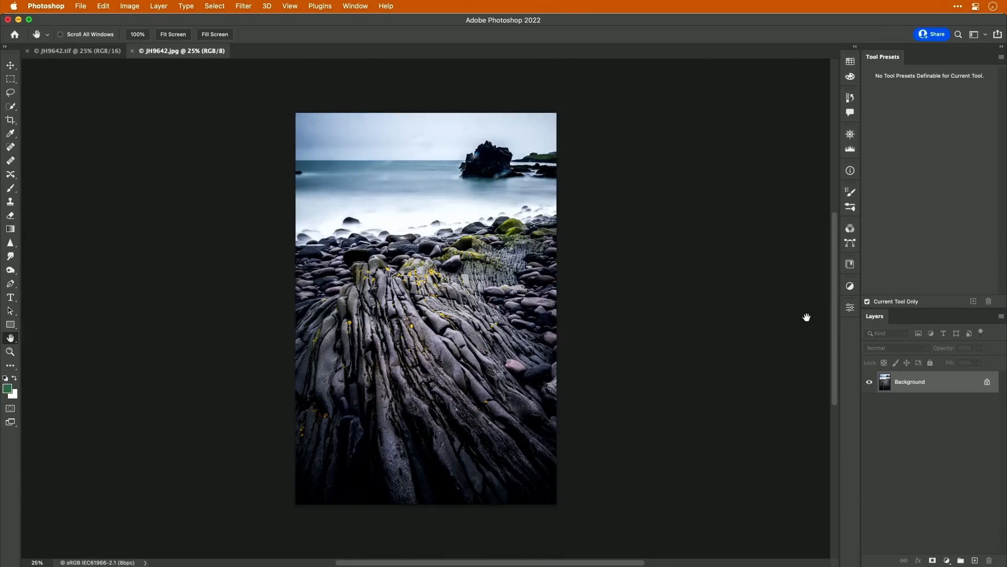
Step: Copy the JPEG image into the JH9642.tif document with the Move tool, accepting the different bit depth
left_click(111, 50)
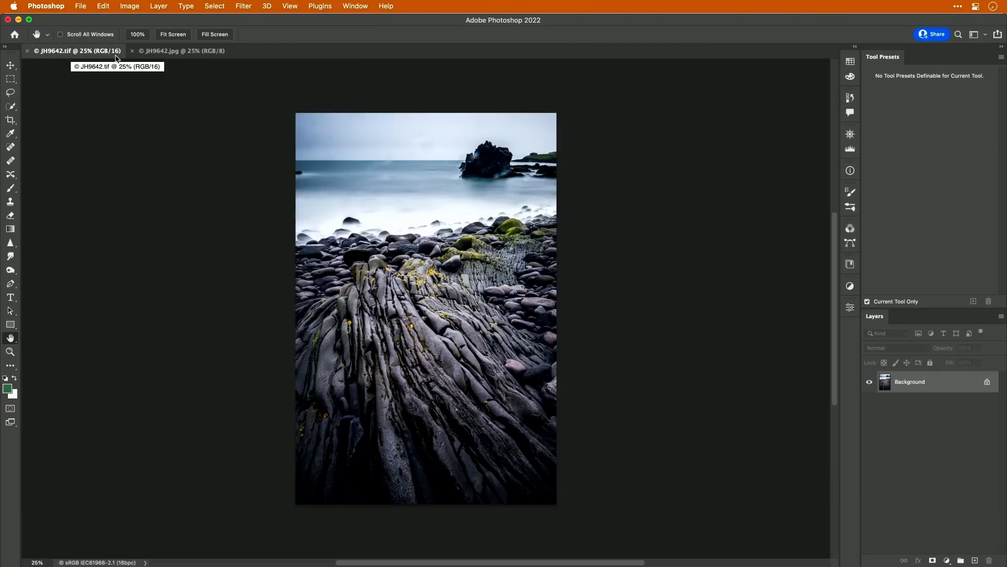
left_click(209, 49)
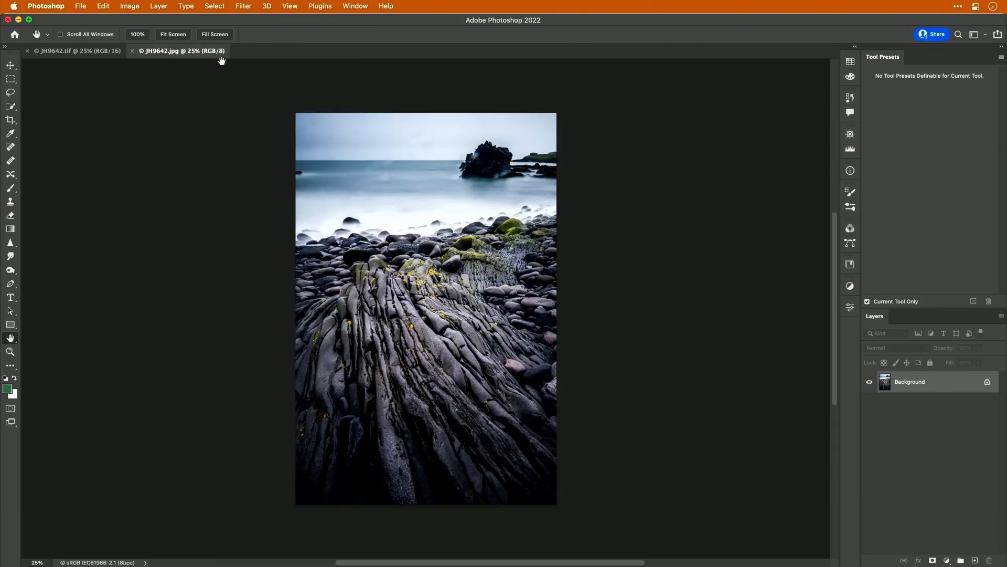
left_click(10, 65)
left_click_drag(424, 253, 90, 51)
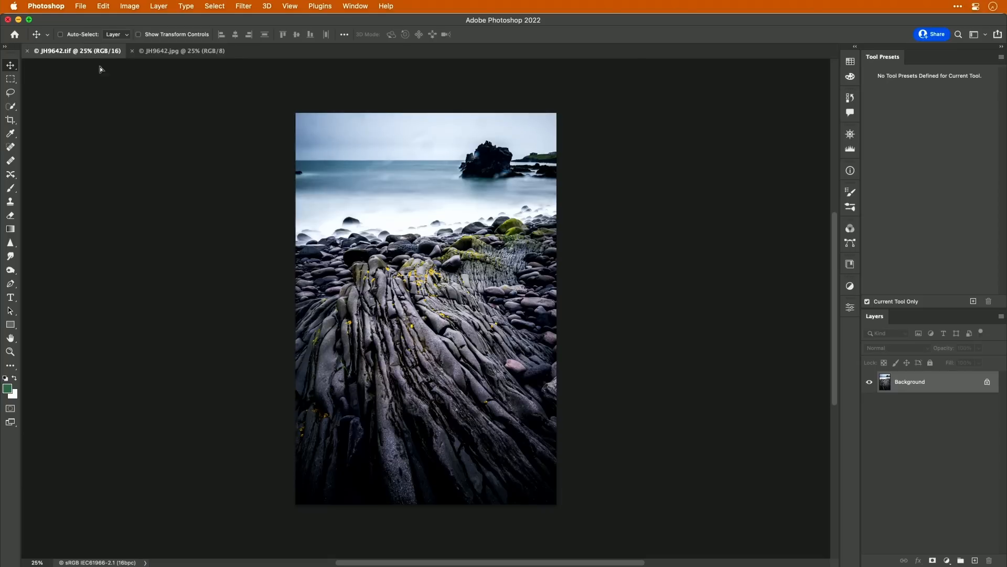
left_click_drag(389, 255, 389, 256)
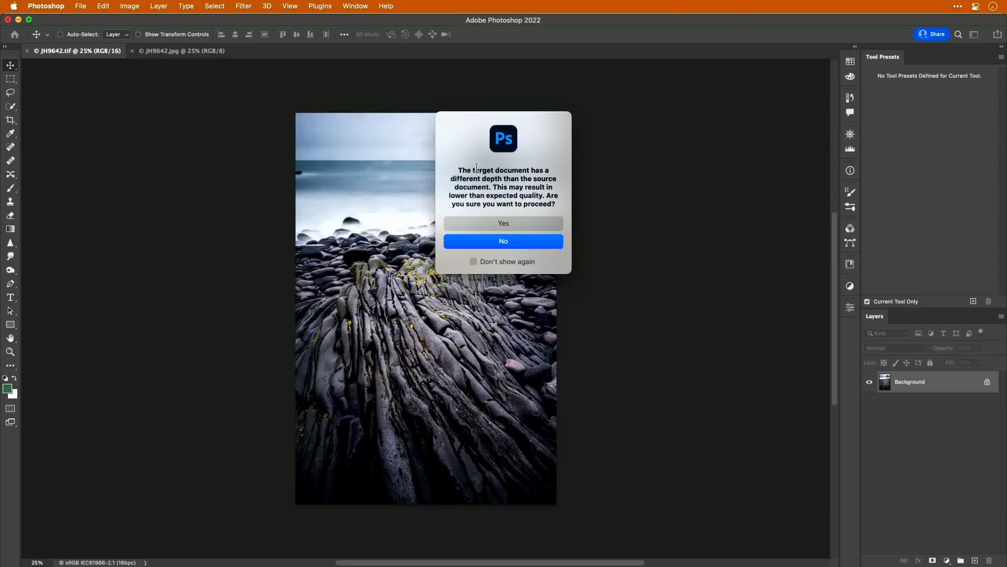
left_click_drag(478, 169, 531, 166)
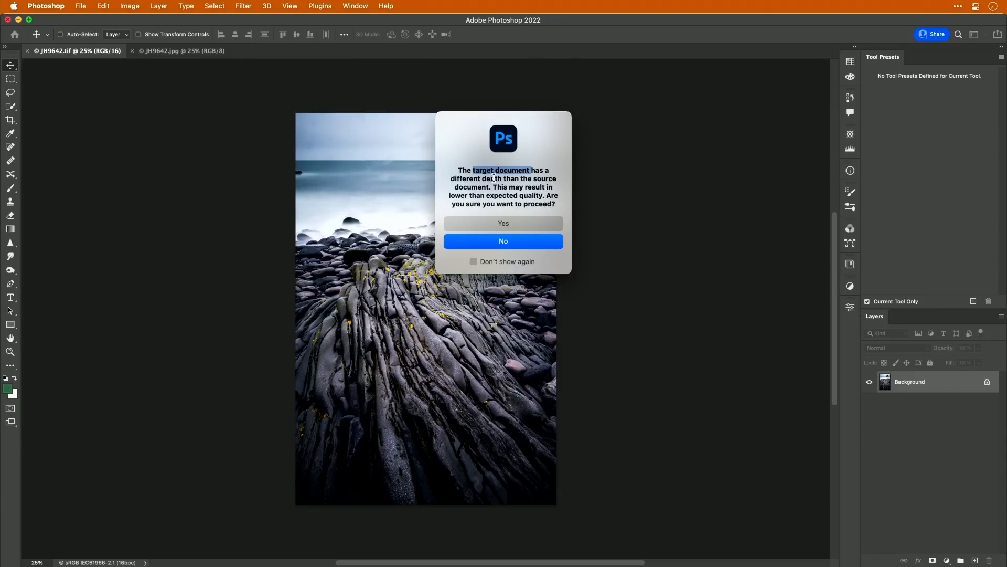
left_click_drag(450, 182, 500, 177)
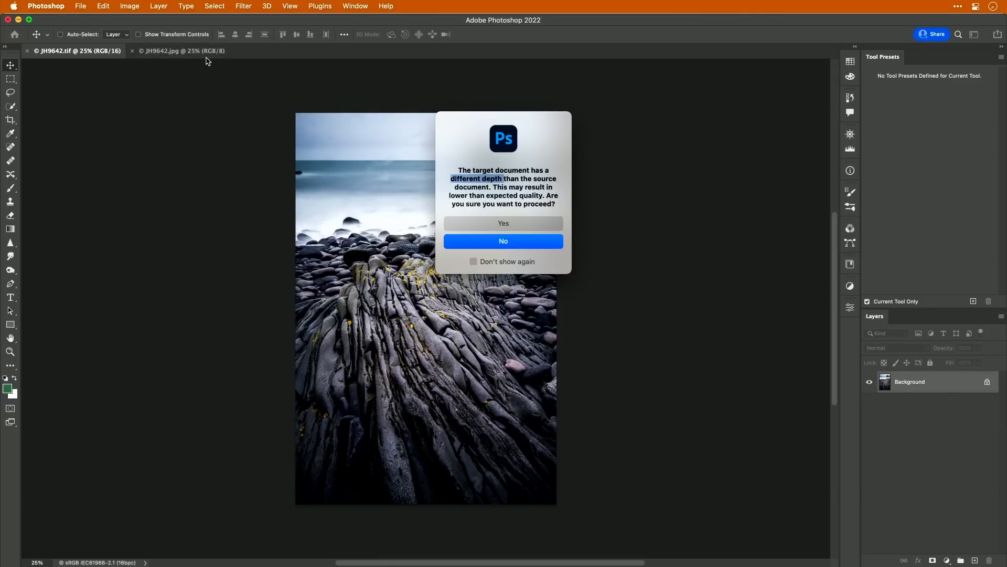
left_click(547, 227)
Step: Rename the copied JPEG layer to "jpg 8bit"
double_click(906, 381)
type("JP")
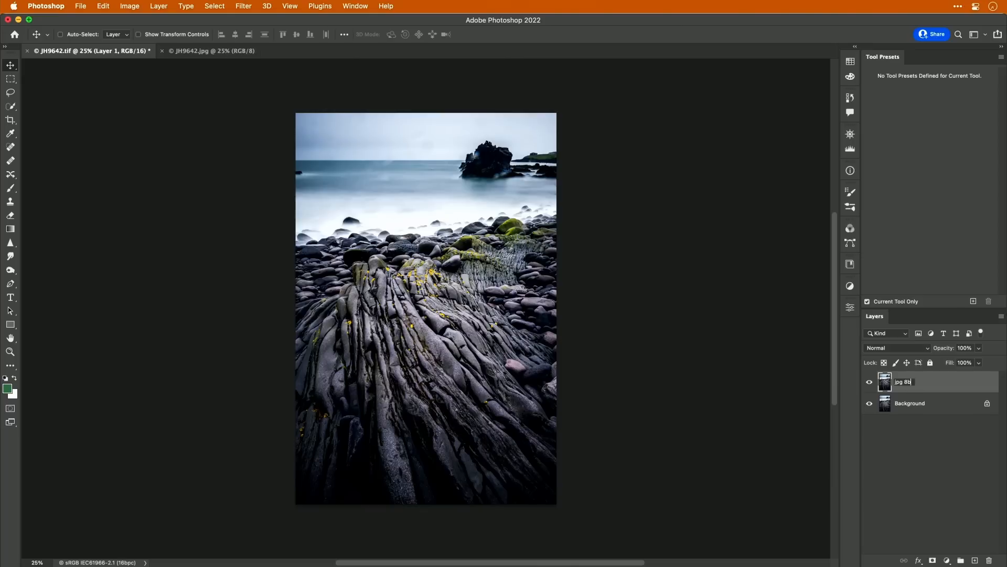
key("Return")
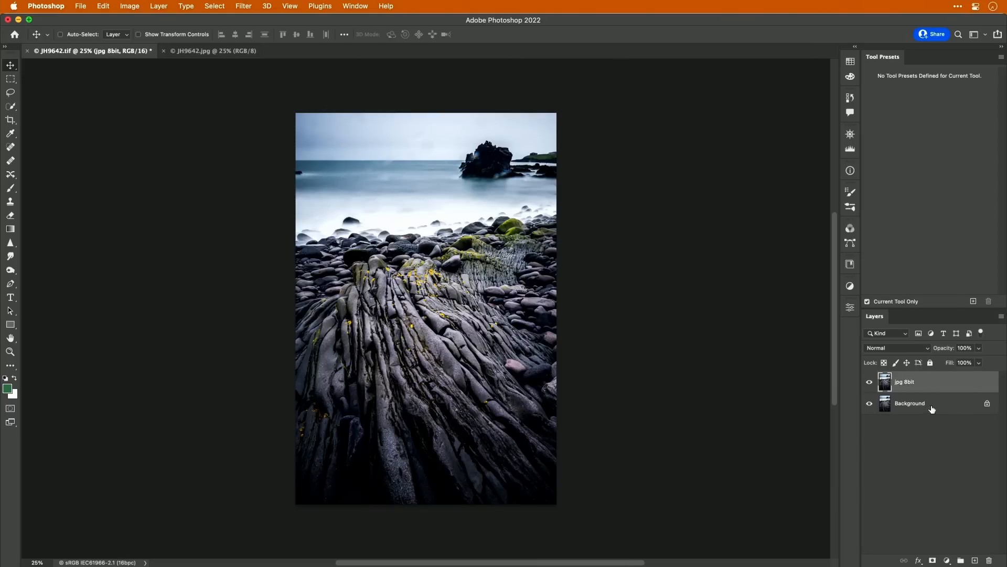
Step: Unlock the Background layer and rename it to "tif 16bit"
left_click(986, 403)
double_click(914, 404)
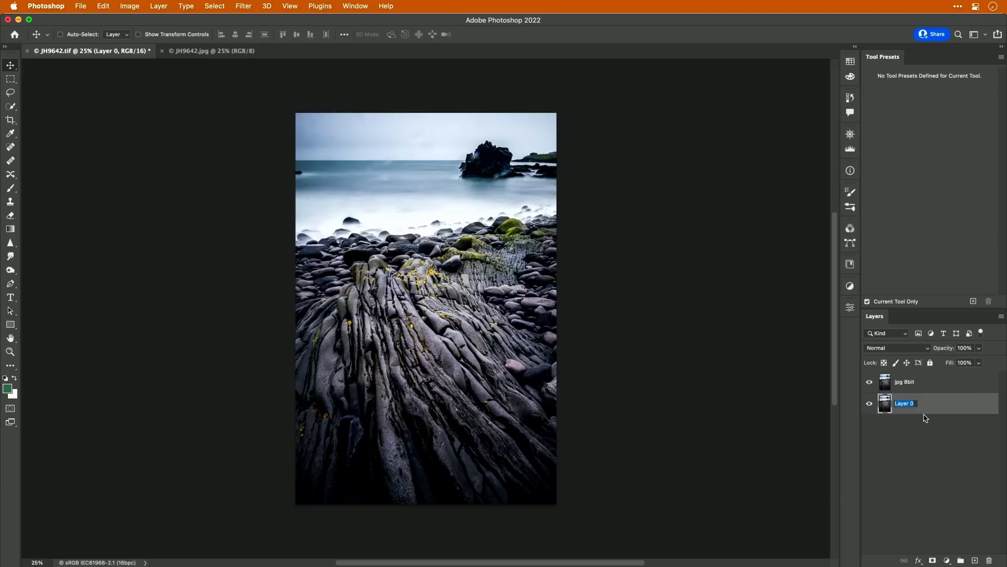
type("tif 16bit")
key("Return")
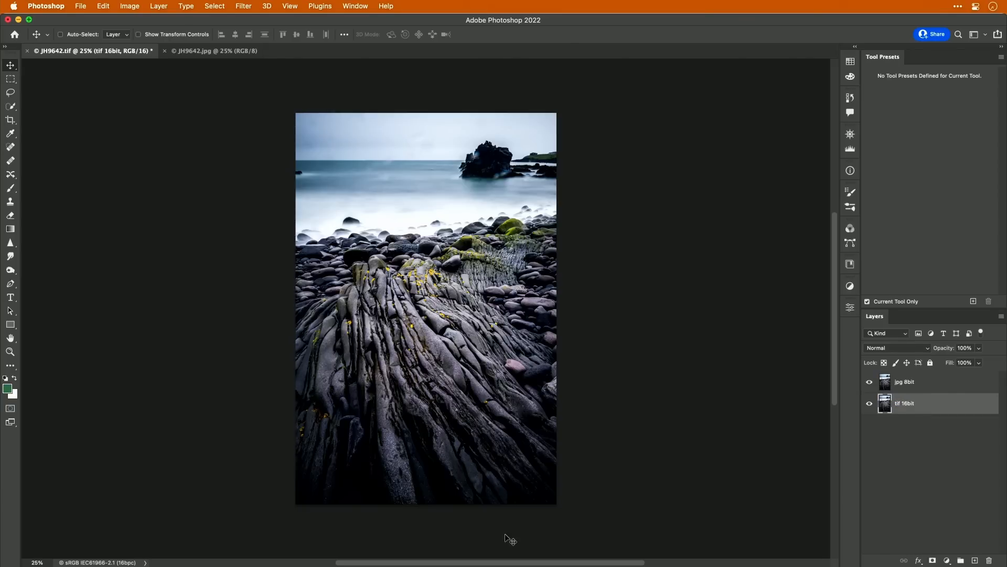
Step: Compare the two layers at 100% around the shoreline rocks by repeatedly hiding and showing the "jpg 8bit" layer
left_click(888, 383)
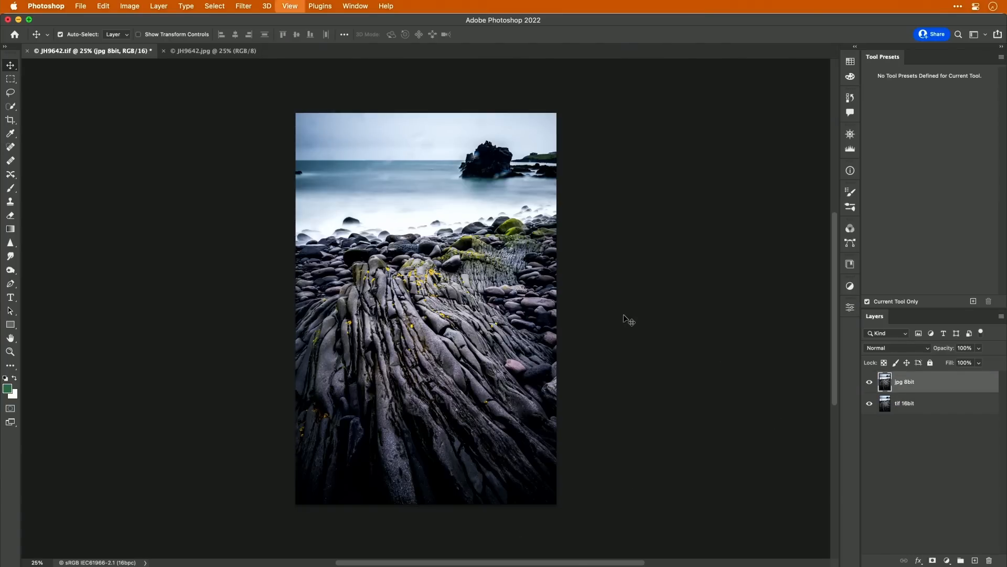
key("super+1")
key("h")
left_click_drag(410, 227, 525, 363)
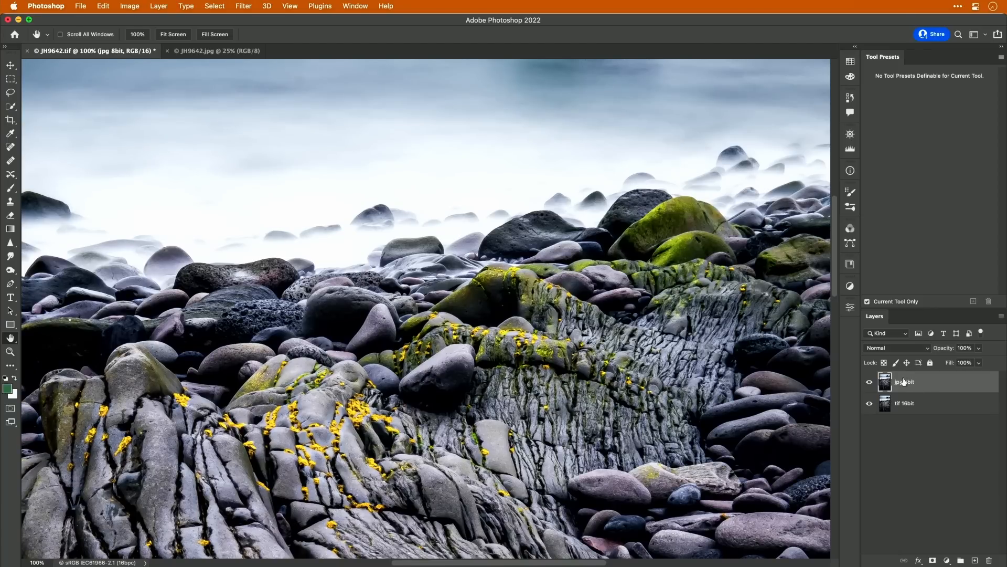
left_click(869, 382)
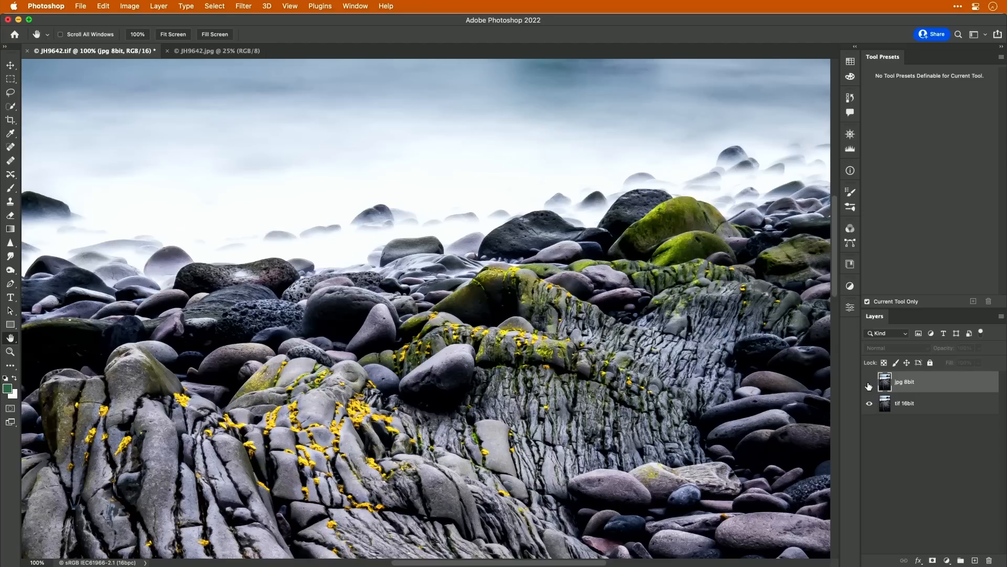
left_click(870, 383)
left_click(869, 383)
left_click(870, 384)
left_click(869, 385)
left_click(868, 385)
left_click(869, 383)
left_click(870, 384)
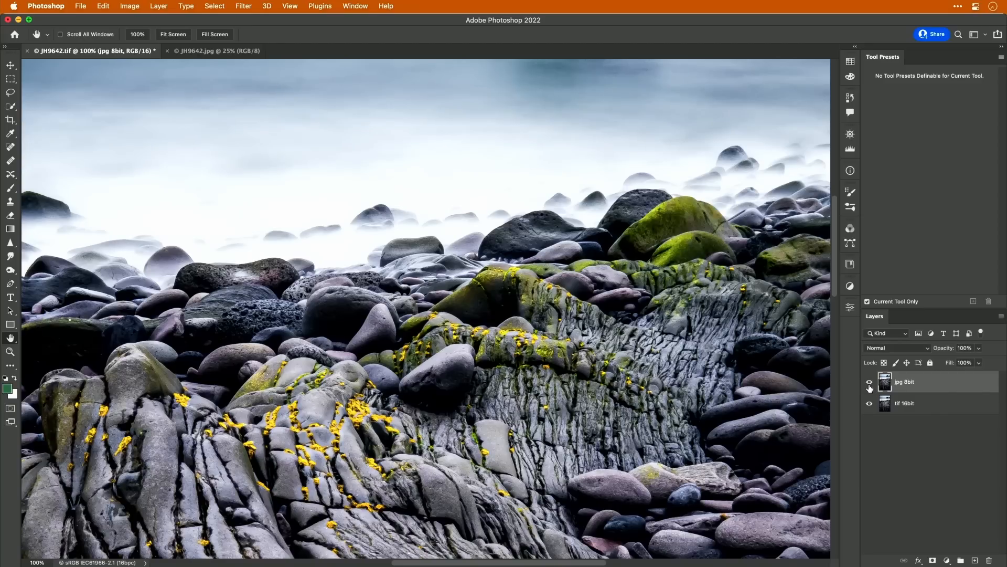
left_click(870, 387)
left_click(870, 386)
left_click(871, 387)
left_click(870, 387)
left_click(871, 385)
left_click(871, 385)
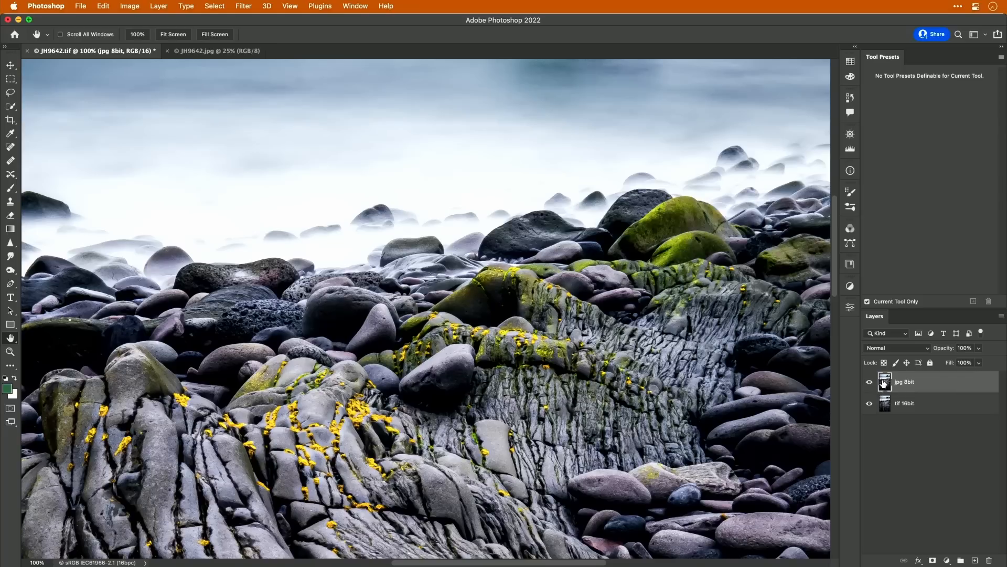
Step: Set the "jpg 8bit" layer's blending mode to Difference and inspect the image for deviations between the layers
left_click(911, 348)
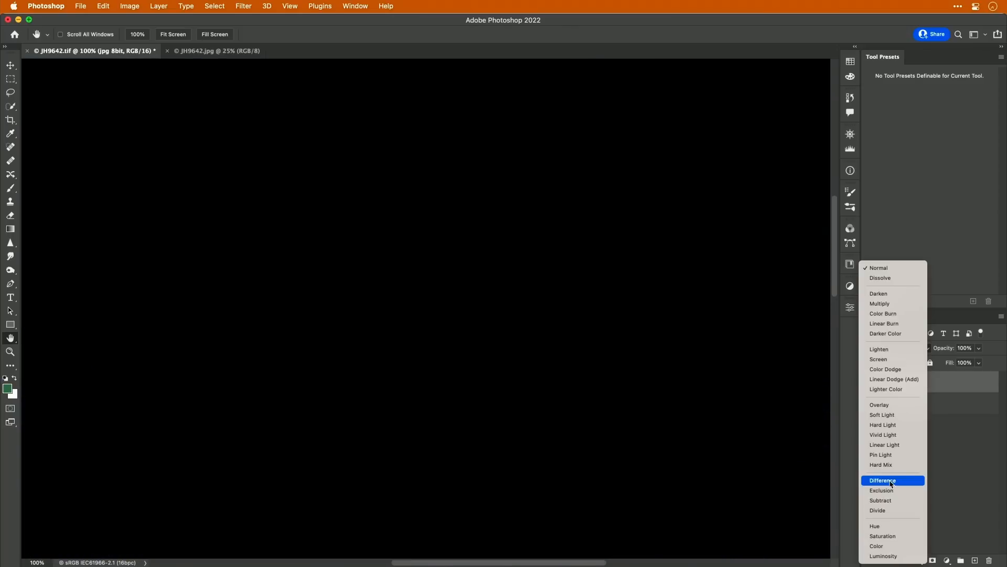
left_click(891, 480)
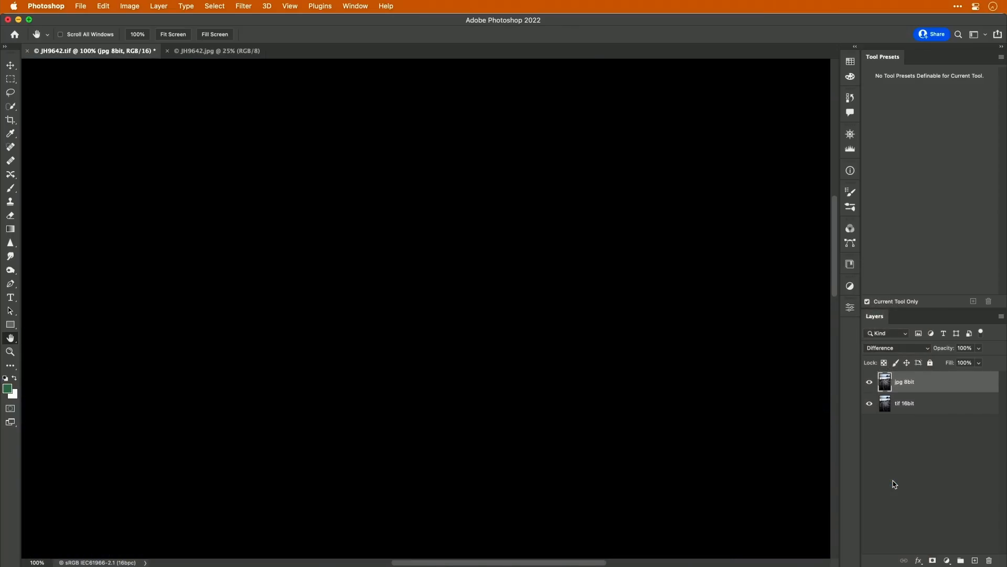
key("super+0")
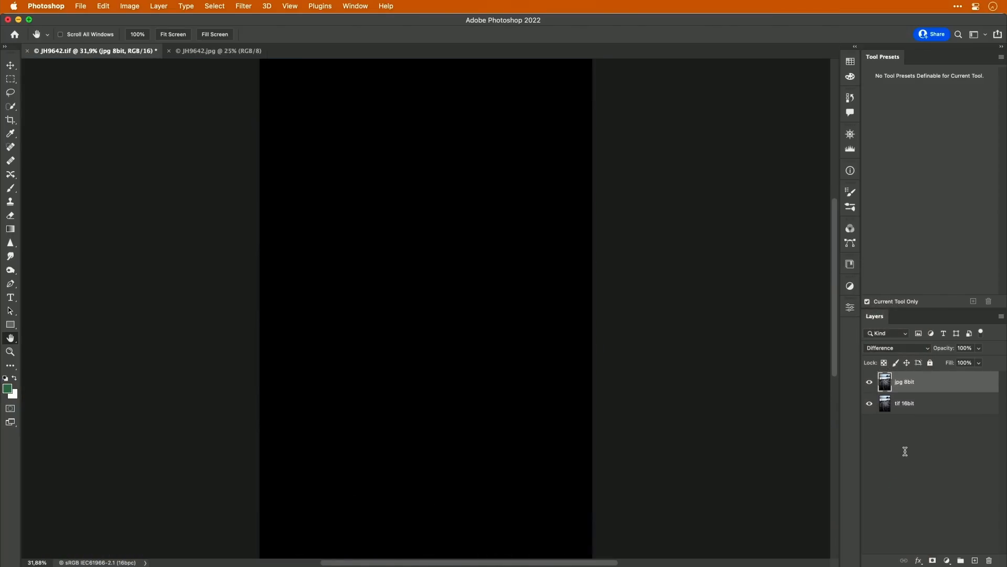
left_click_drag(559, 325, 671, 305)
left_click_drag(603, 365, 456, 468)
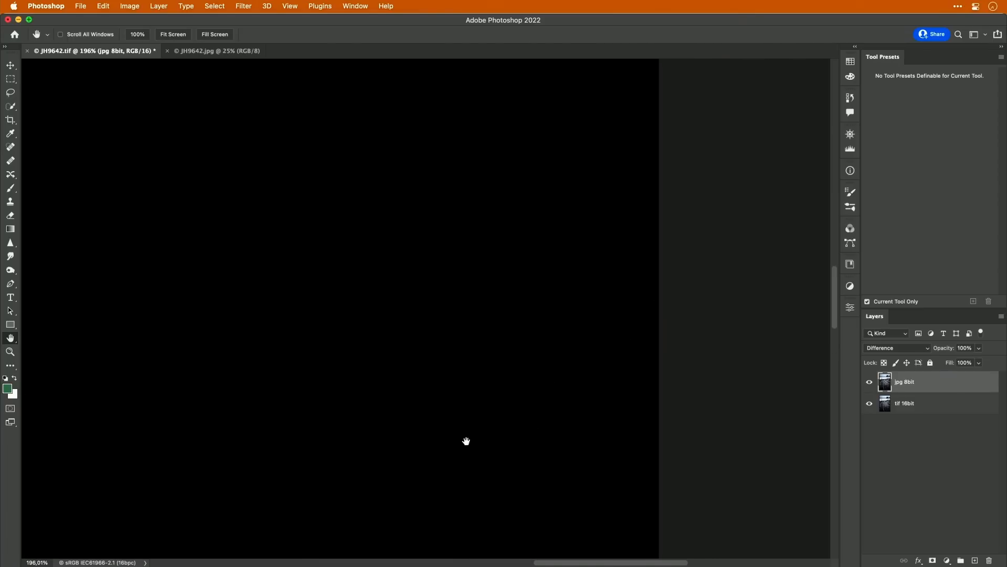
Step: Examine the RGB pixel values across the Difference result using the Info readout
left_click(850, 171)
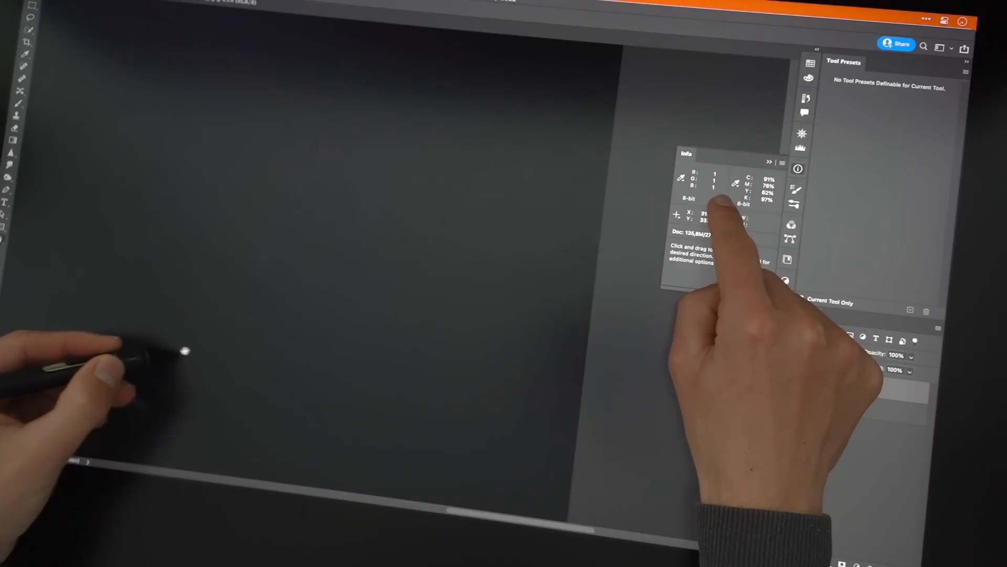
left_click_drag(162, 378, 208, 386)
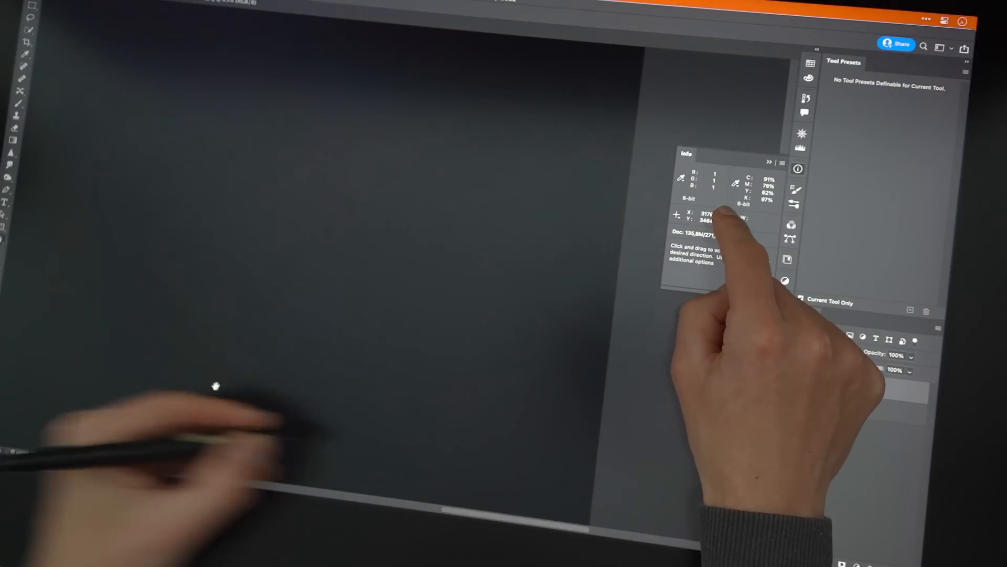
left_click_drag(214, 337, 501, 230)
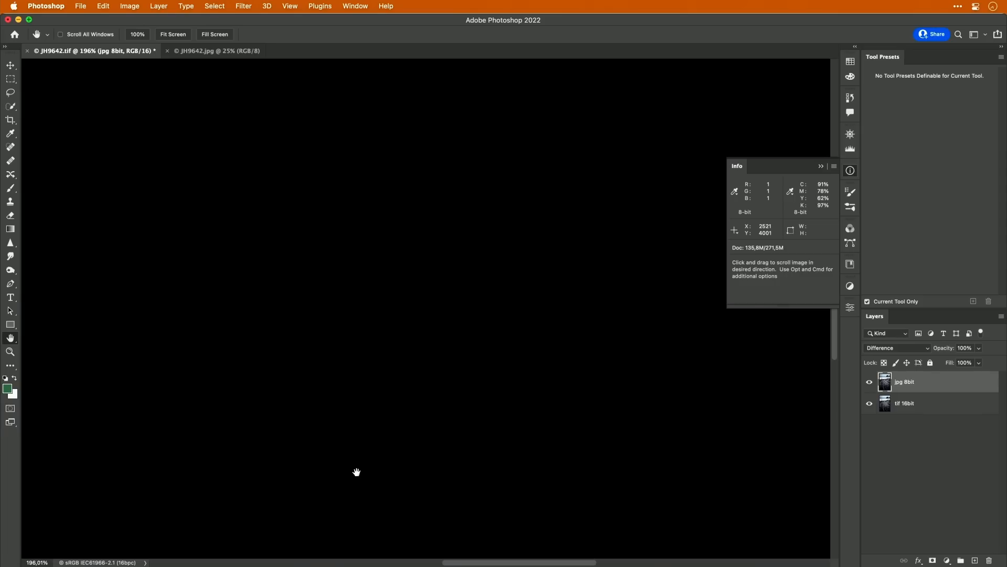
Step: Add a Curves adjustment layer above "jpg 8bit" and set its white point to input 7, output 255, to amplify the differences at 100%
left_click(947, 560)
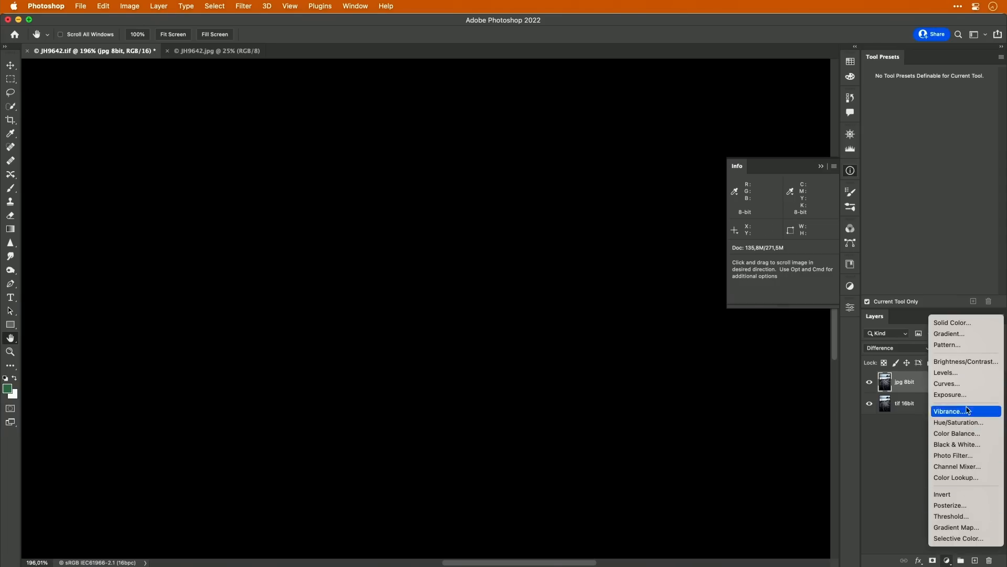
left_click(959, 387)
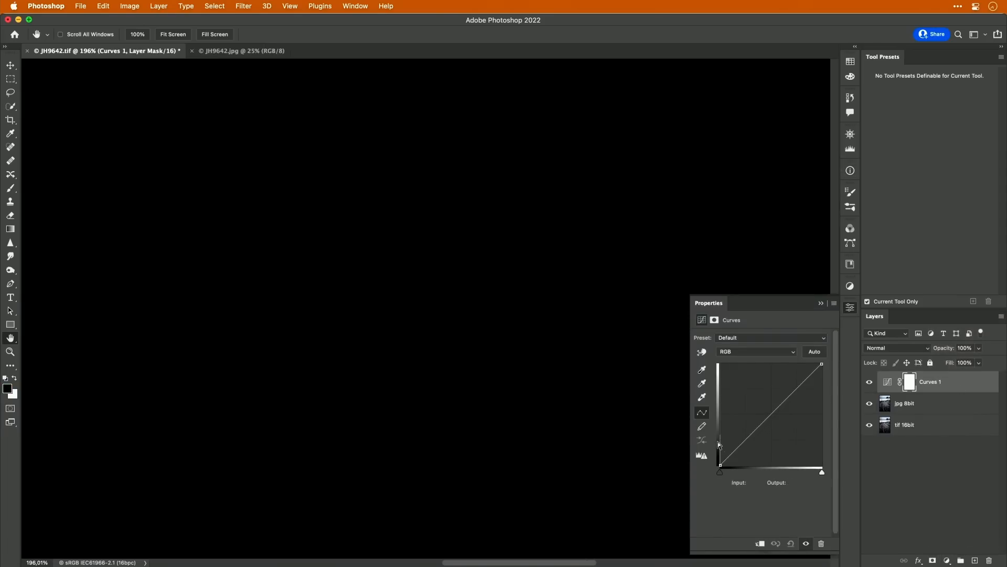
left_click_drag(822, 362, 724, 353)
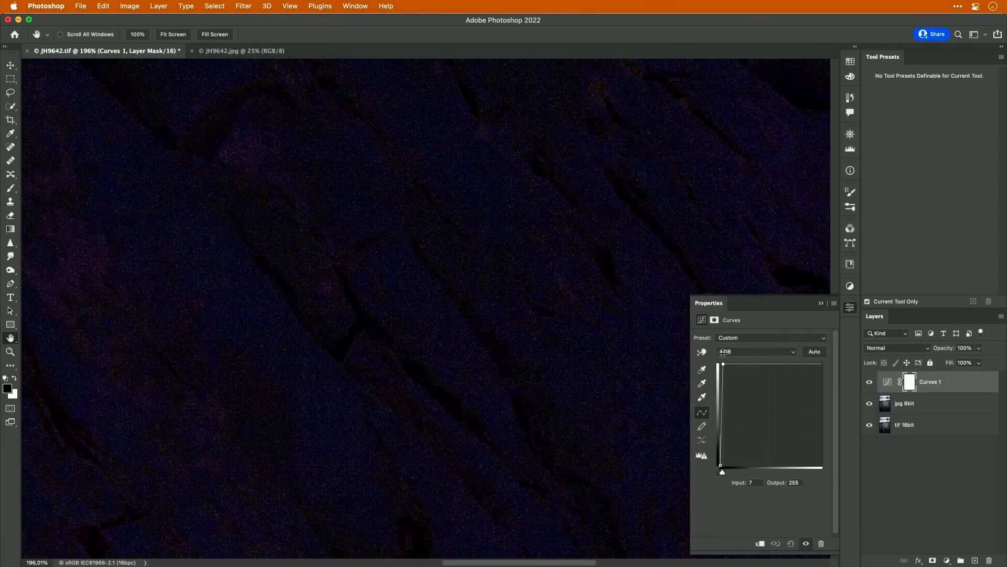
mouse_move(556, 416)
left_mouse_down()
mouse_move(535, 425)
mouse_move(503, 418)
mouse_move(530, 436)
mouse_move(560, 426)
left_mouse_up()
key("super+1")
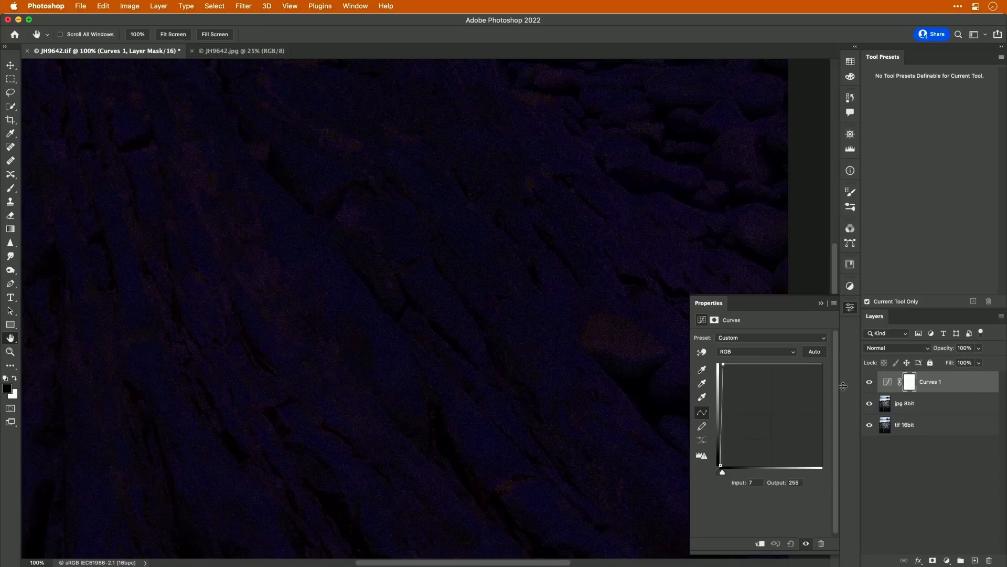
Step: Hide the Curves 1 adjustment layer and set the "jpg 8bit" layer's blending mode to Normal
left_click(869, 382)
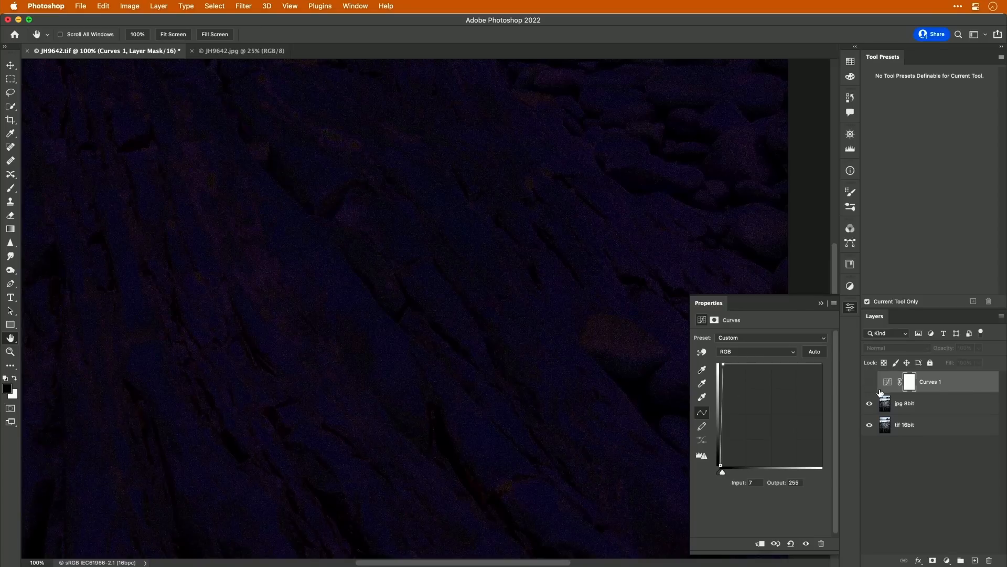
left_click(923, 403)
left_click(897, 348)
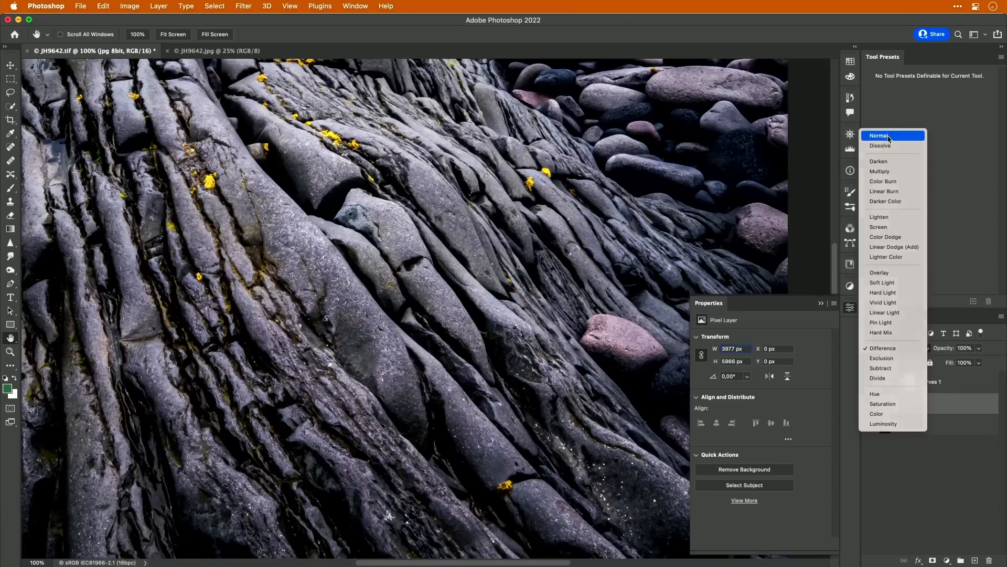
left_click(890, 135)
Step: Compare the JPEG and TIFF layers by repeatedly toggling the "jpg 8bit" layer's visibility, leaving it hidden
left_click(869, 403)
left_click(868, 404)
left_click(868, 404)
left_click(868, 402)
left_click(869, 402)
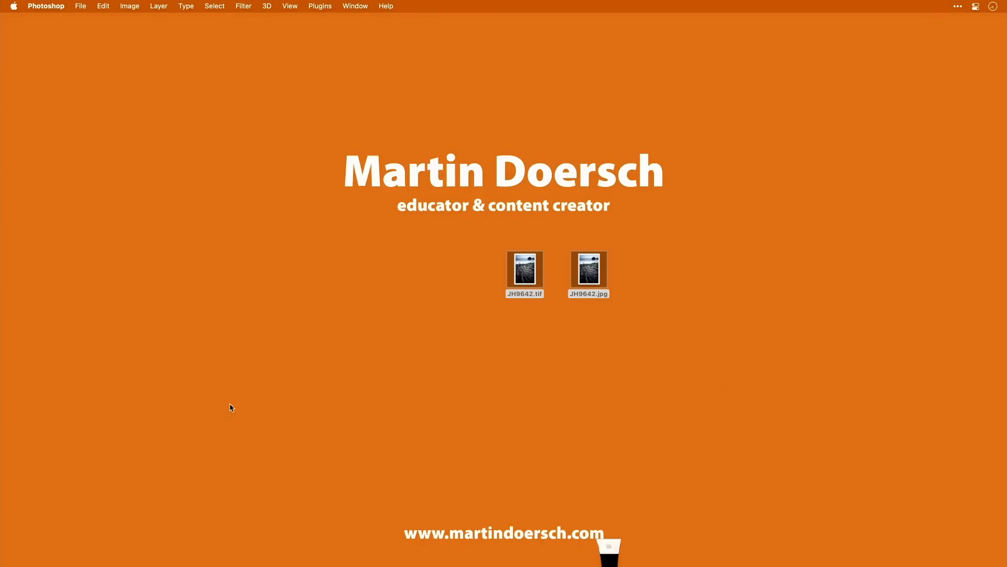
Step: Show the file info for JH9642.tif and JH9642.jpg on the desktop and compare their file sizes
left_click_drag(515, 333, 541, 263)
left_click_drag(569, 350, 584, 322)
left_click_drag(495, 332, 623, 259)
key("super+i")
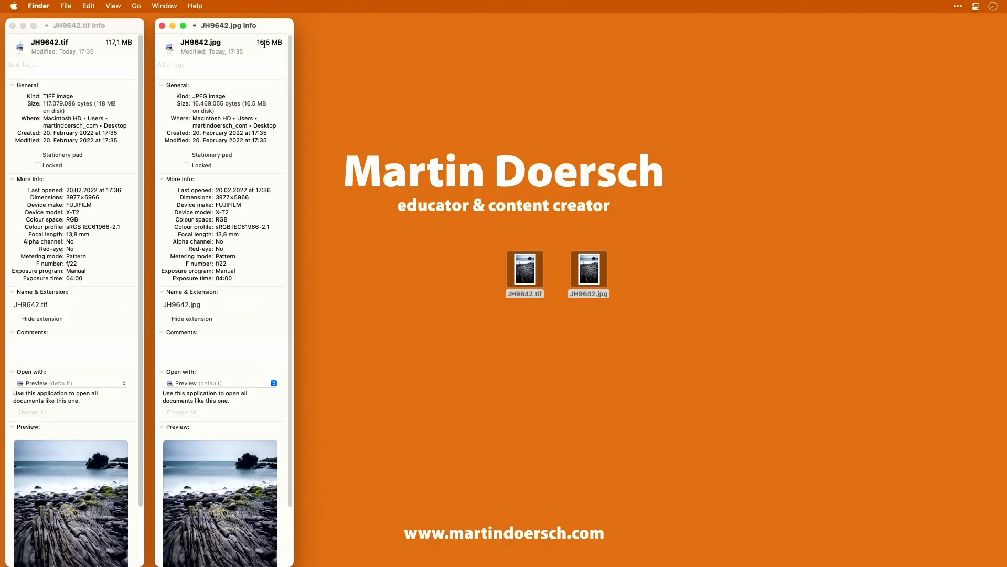
left_click_drag(256, 41, 268, 39)
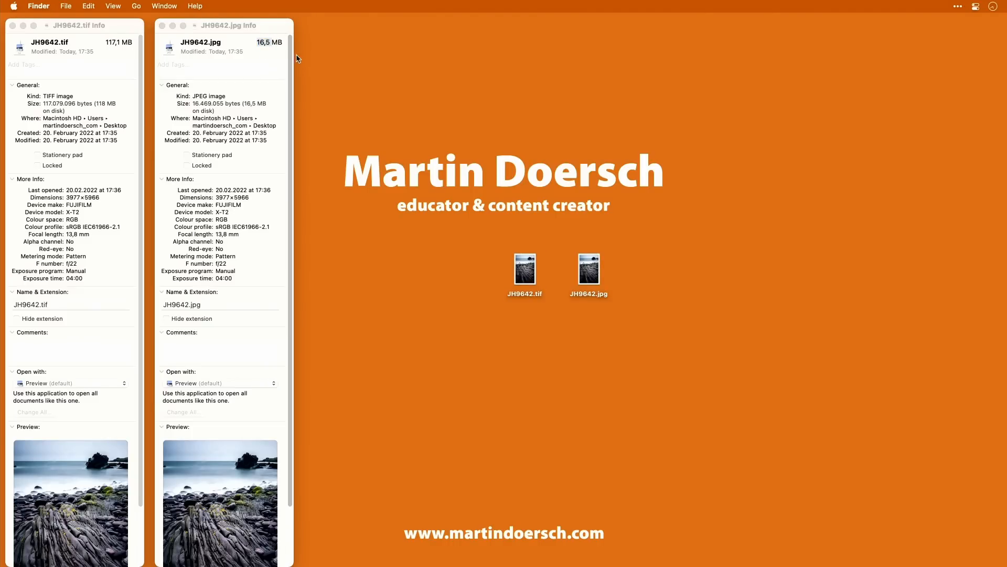
left_click(106, 40)
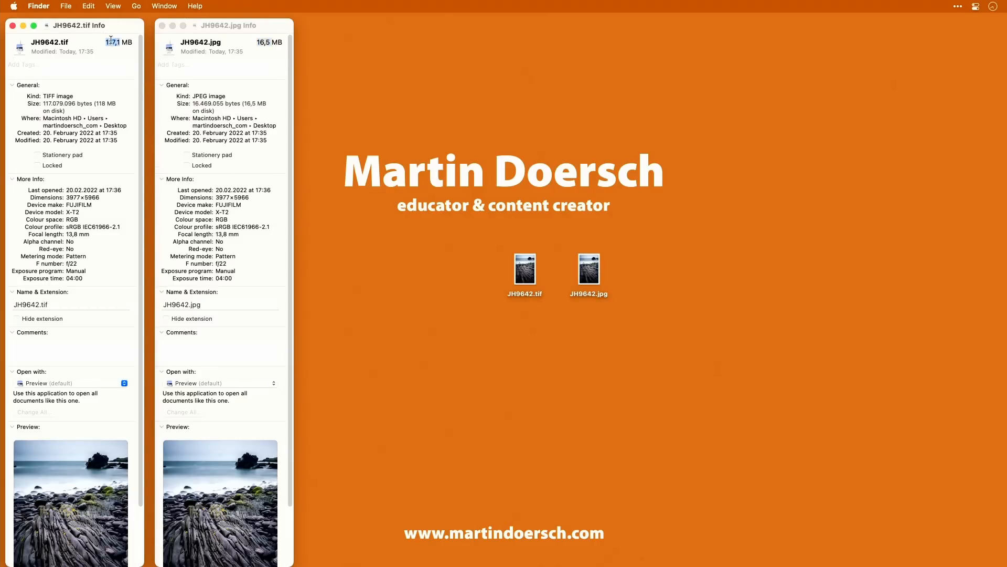
left_click(129, 41)
left_click_drag(480, 244, 544, 353)
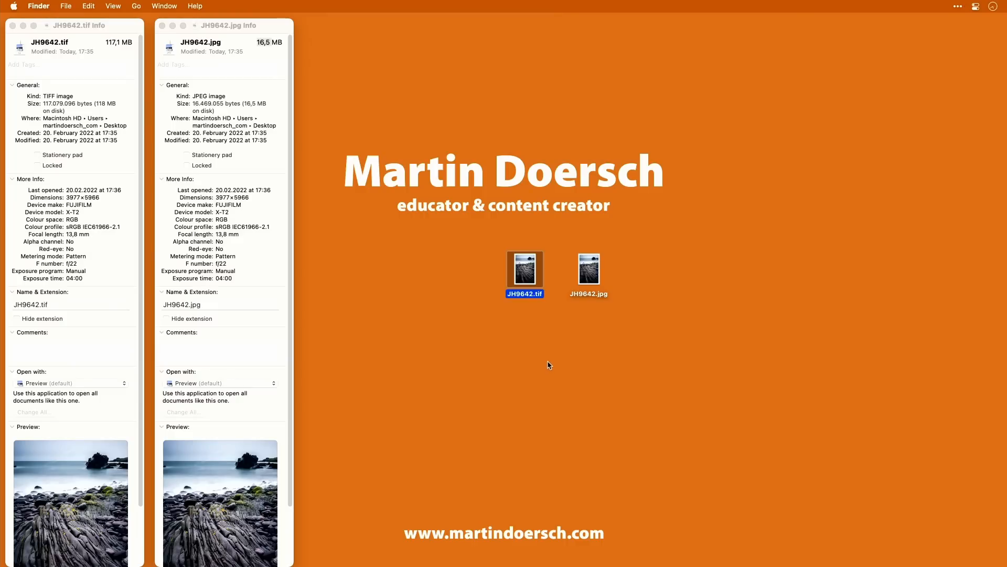
left_click(549, 365)
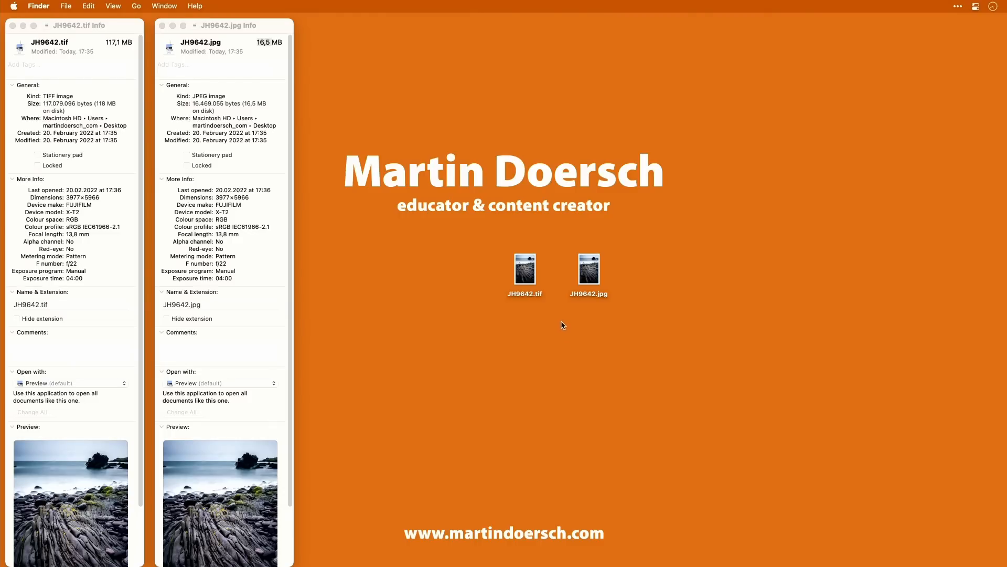
Step: Switch to Lightroom Classic and configure the photo's export as an sRGB JPEG with quality 84
mouse_move(531, 565)
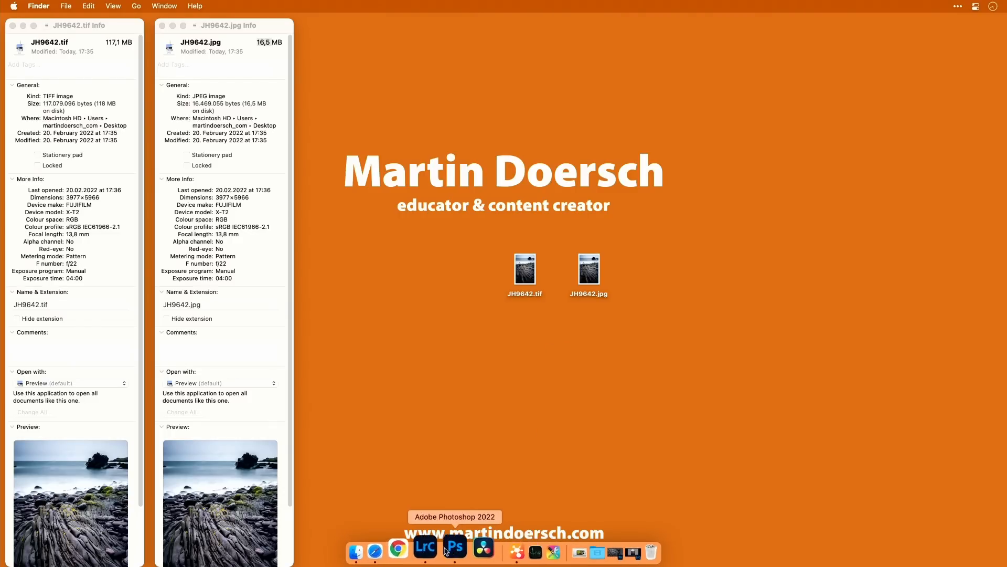
left_click(423, 548)
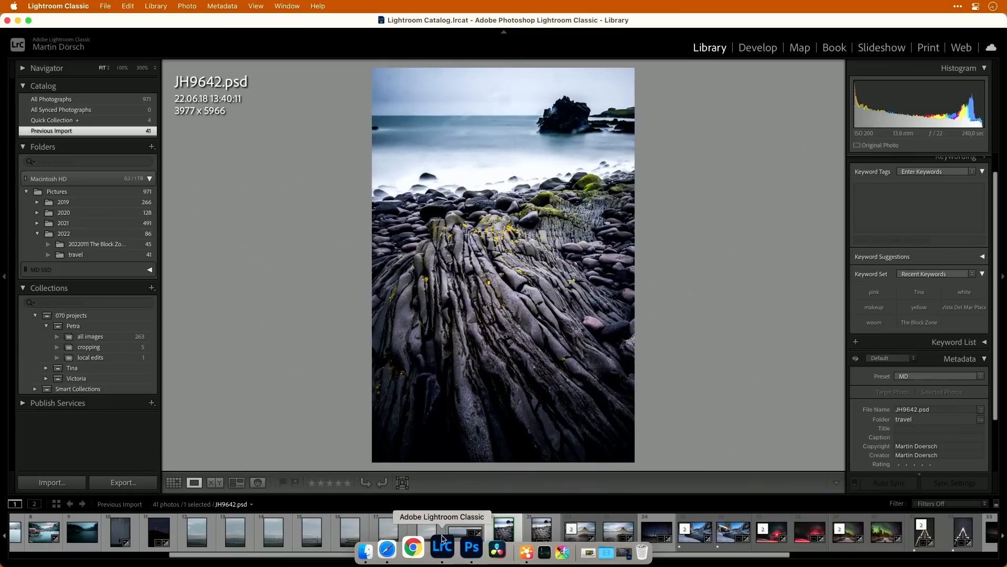
key("super+shift+e")
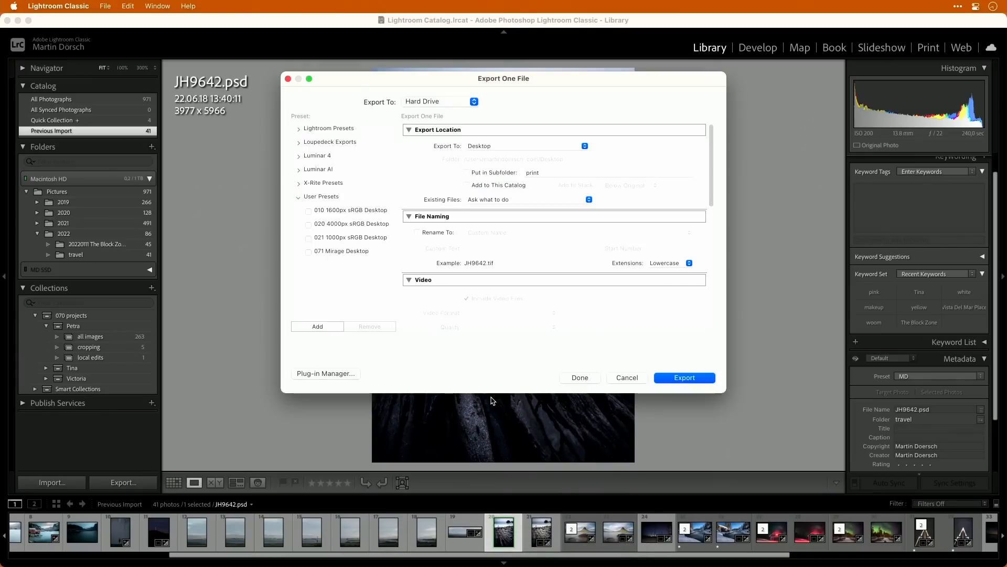
scroll(535, 234, "down", 5)
left_click(535, 235)
left_click(518, 210)
left_click(682, 232)
type("84")
left_click(689, 251)
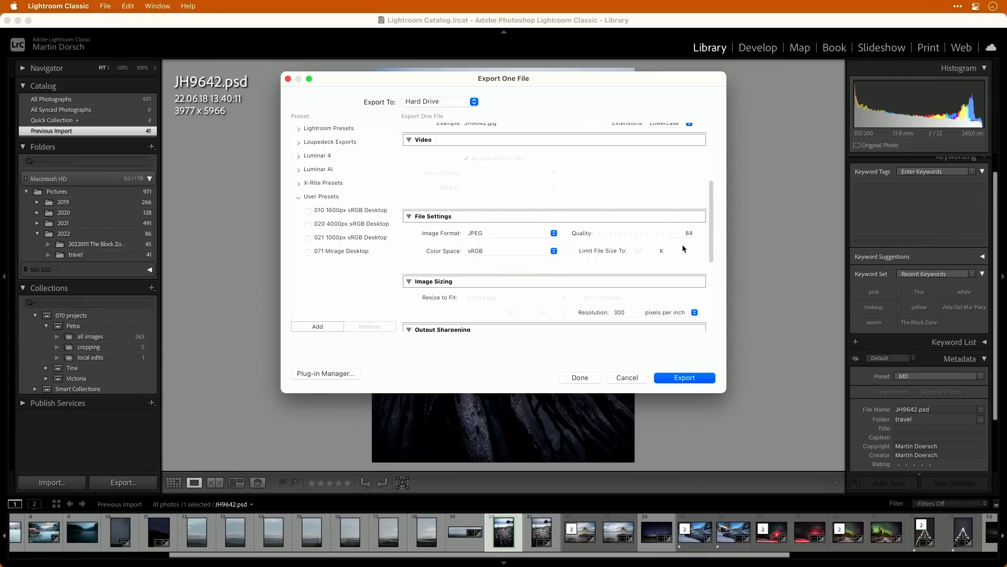
Step: Rename the exported file with the custom name "jpg84" and export it to the desktop
scroll(441, 165, "up", 3)
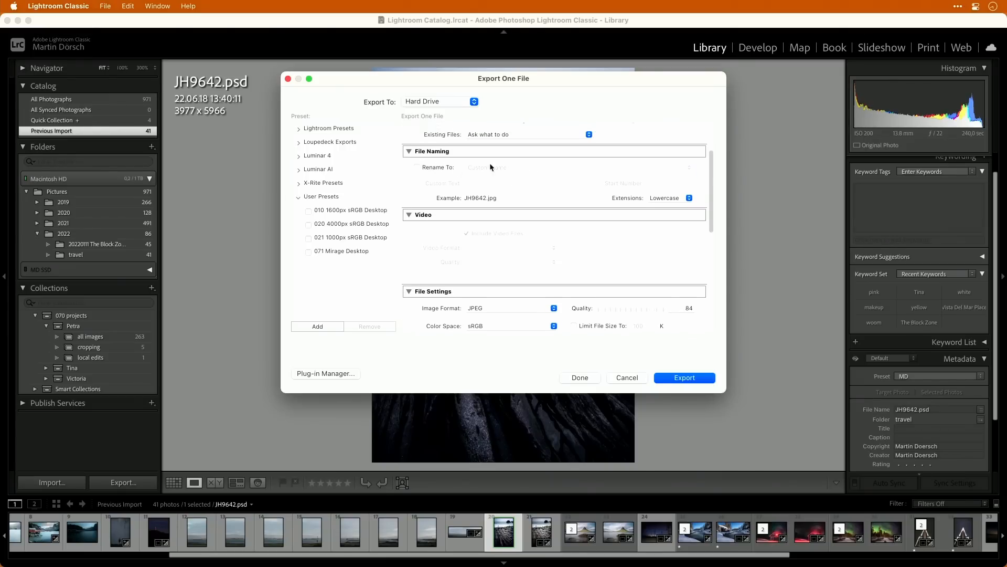
left_click(417, 168)
key("Tab")
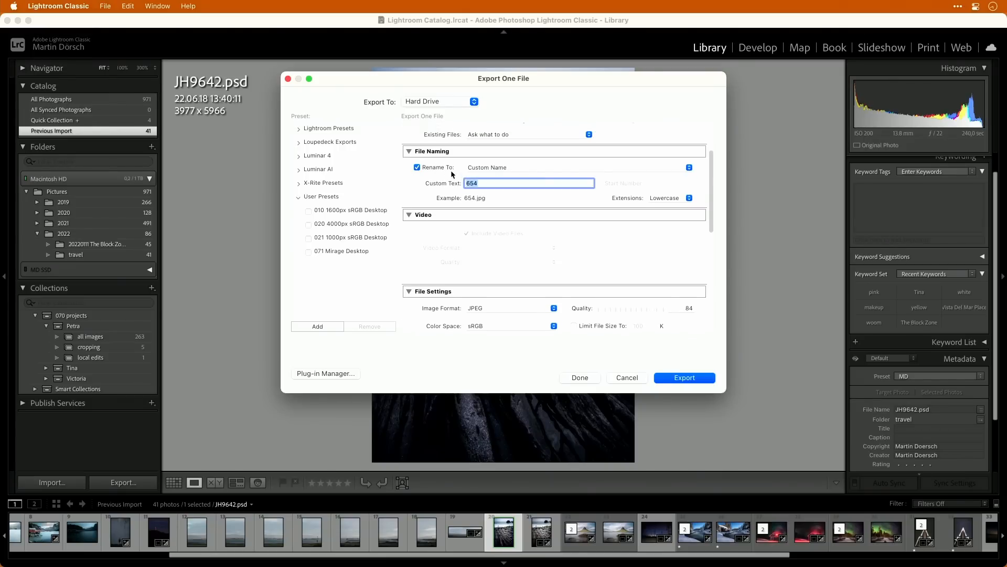
type("jpg")
type("854")
left_click(704, 381)
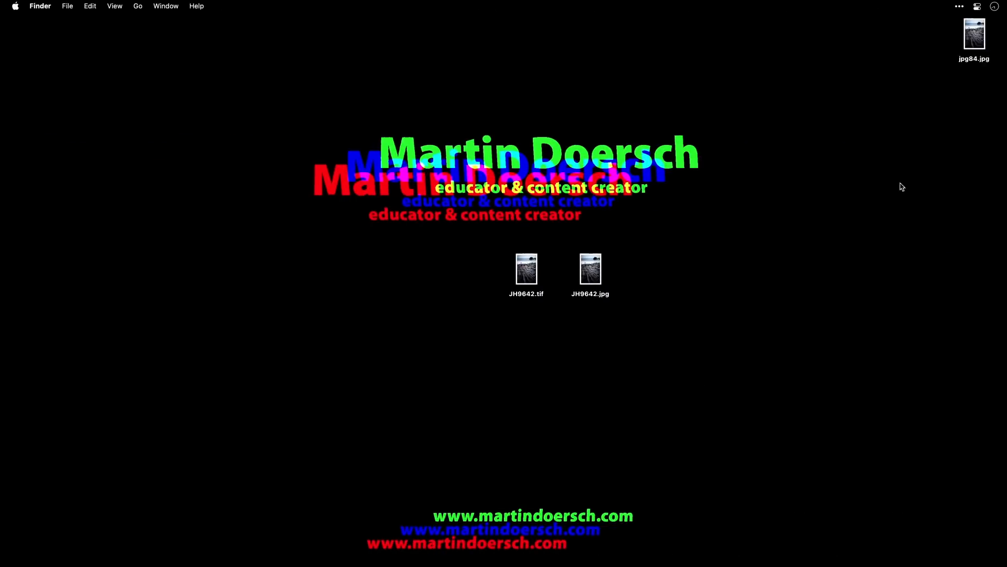
Step: Place jpg84.jpg beside the other two exports on the desktop and try to open it in Photoshop
left_click_drag(974, 34, 653, 267)
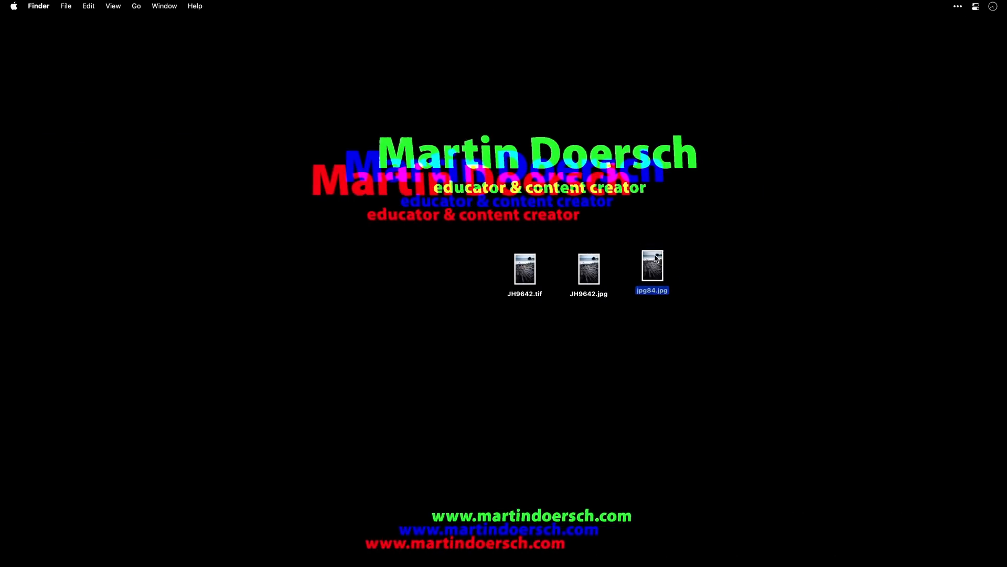
right_click(655, 265)
mouse_move(724, 286)
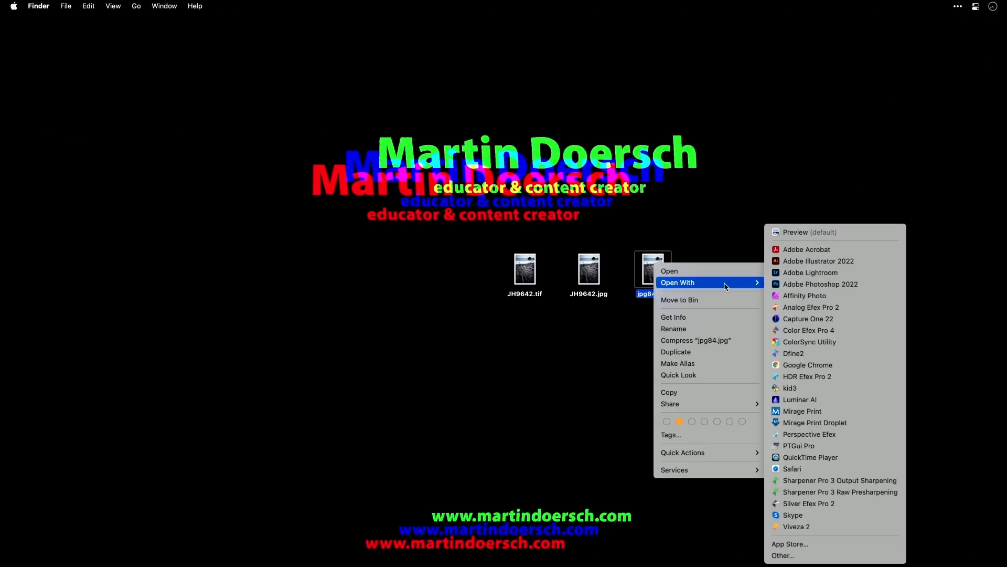
left_click(782, 285)
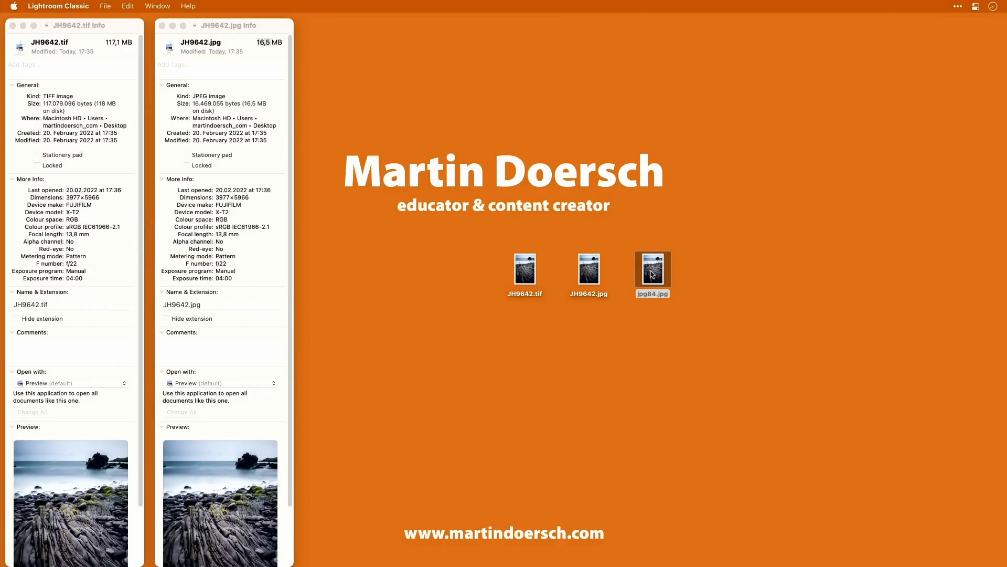
Step: Compare the file size of jpg84.jpg with the other two exports and close all three info windows
left_click(656, 267)
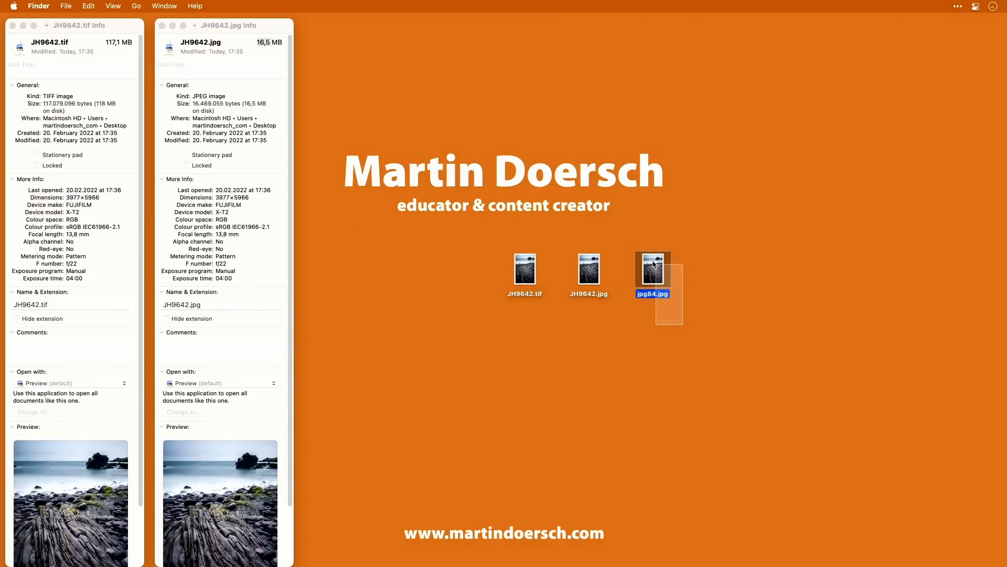
key("super+i")
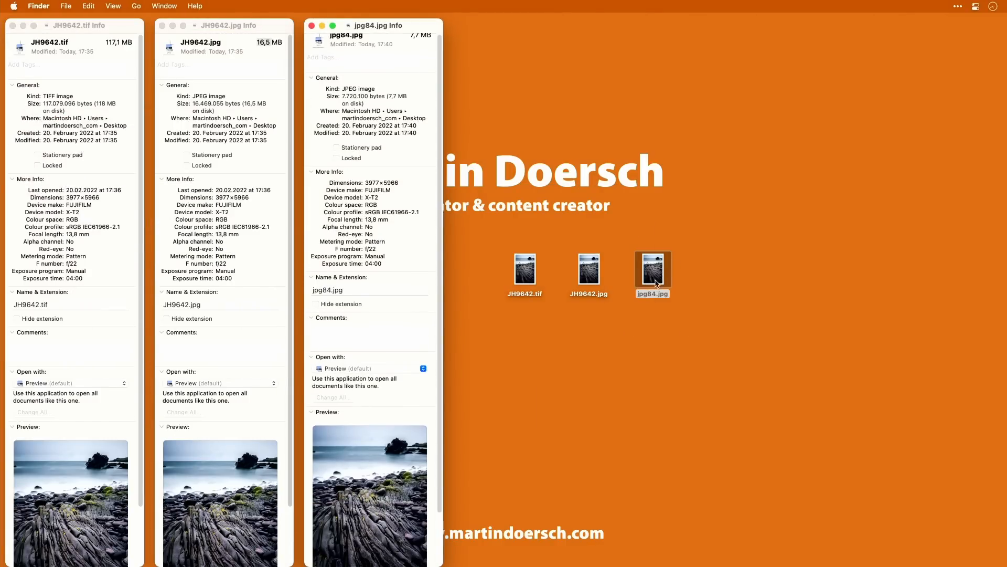
left_click(704, 258)
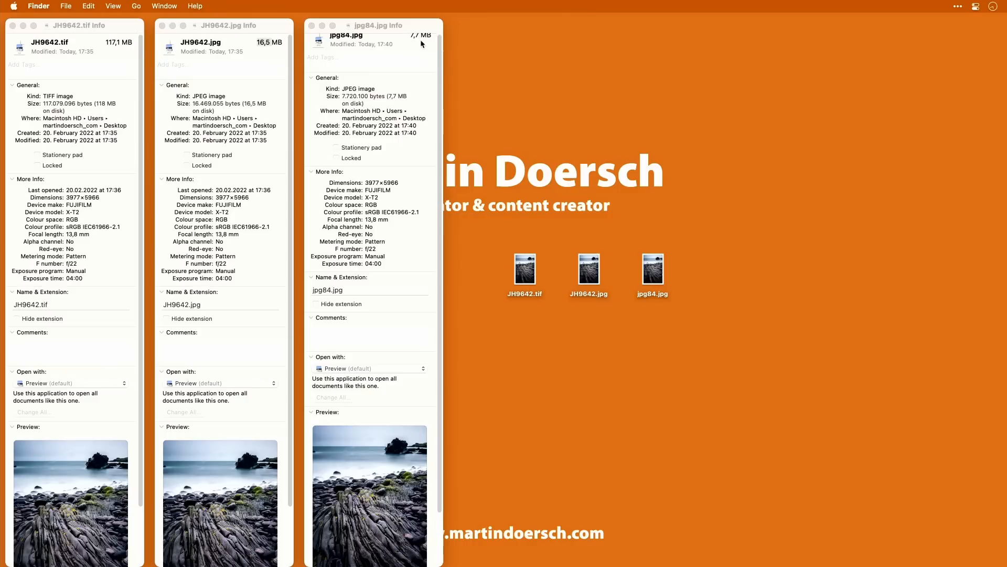
left_click(312, 25)
left_click(162, 25)
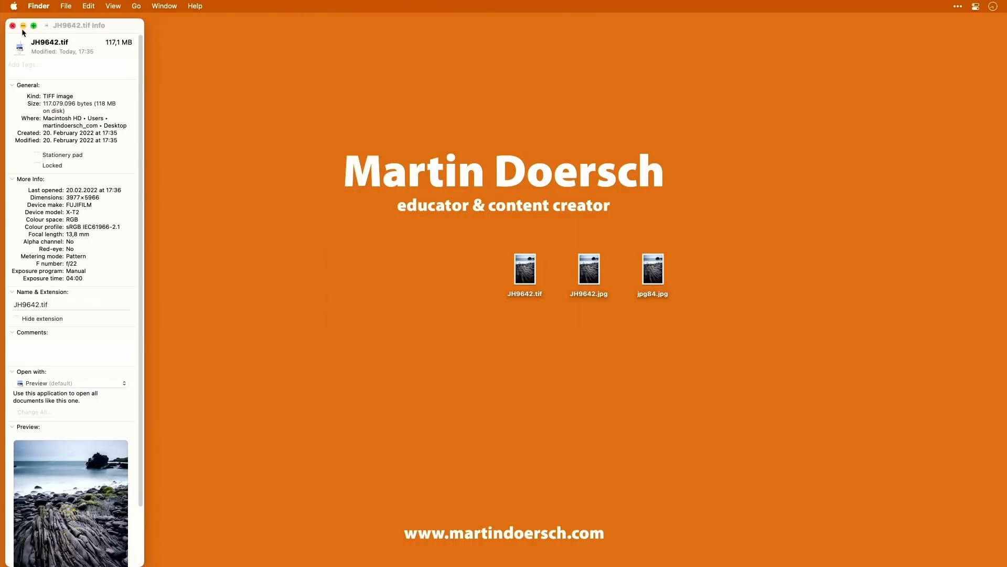
left_click(13, 26)
Step: Open jpg84.jpg from the desktop in Adobe Photoshop 2022
right_click(651, 261)
mouse_move(716, 283)
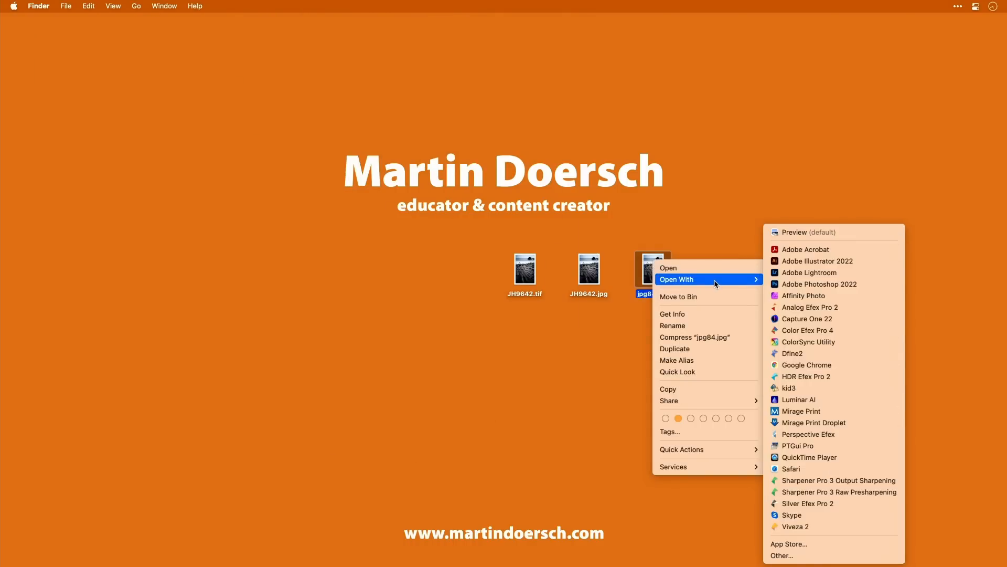
left_click(840, 284)
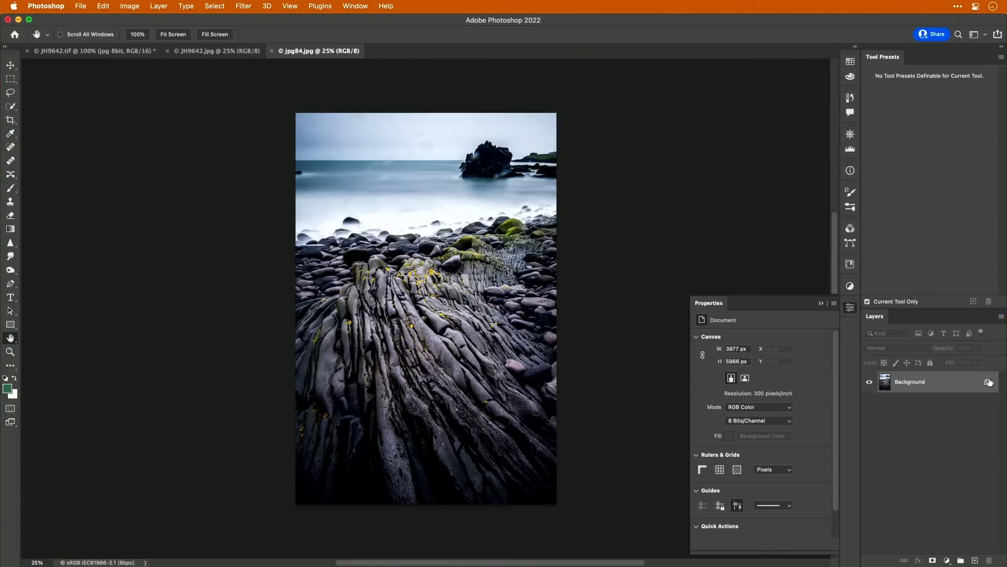
Step: Unlock the Background layer of jpg84.jpg and rename it to "jpg84"
left_click(989, 382)
double_click(906, 381)
type("jp")
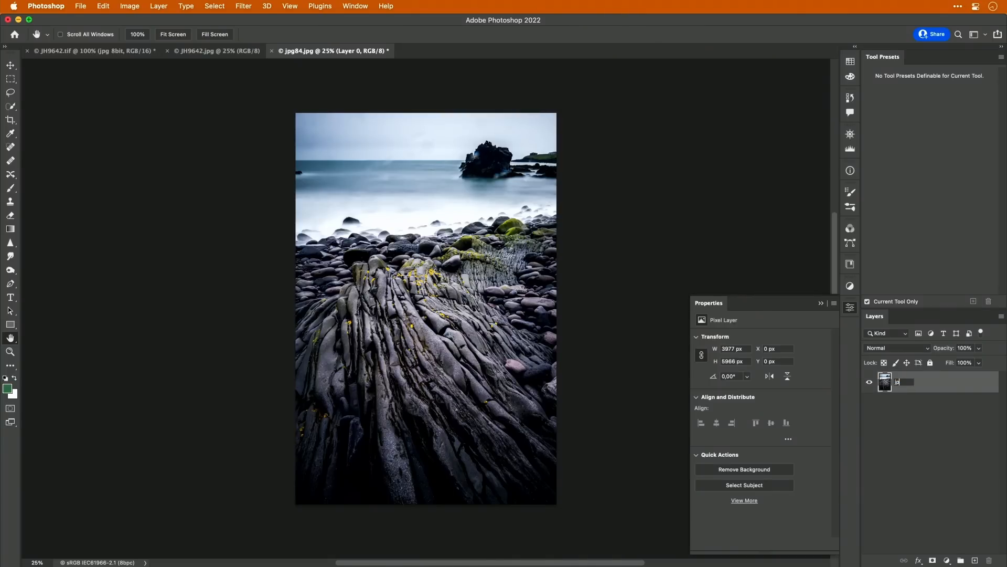
type("g84")
key("Return")
Step: Copy the "jpg84" layer into the JH9642.tif document with the Move tool, accepting the different bit depth
key("v")
left_click_drag(472, 346, 116, 52)
left_click_drag(321, 276, 321, 276)
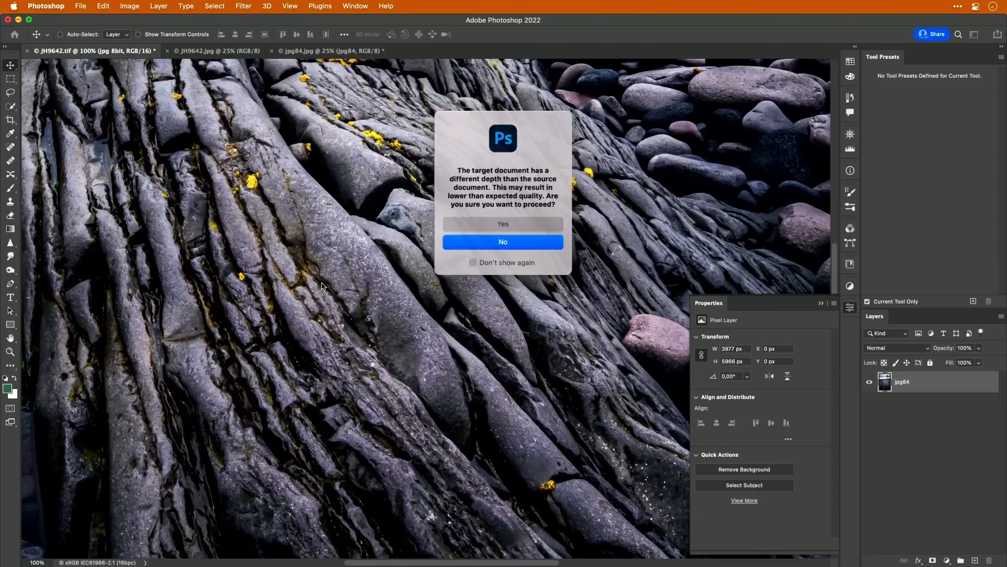
left_click(503, 238)
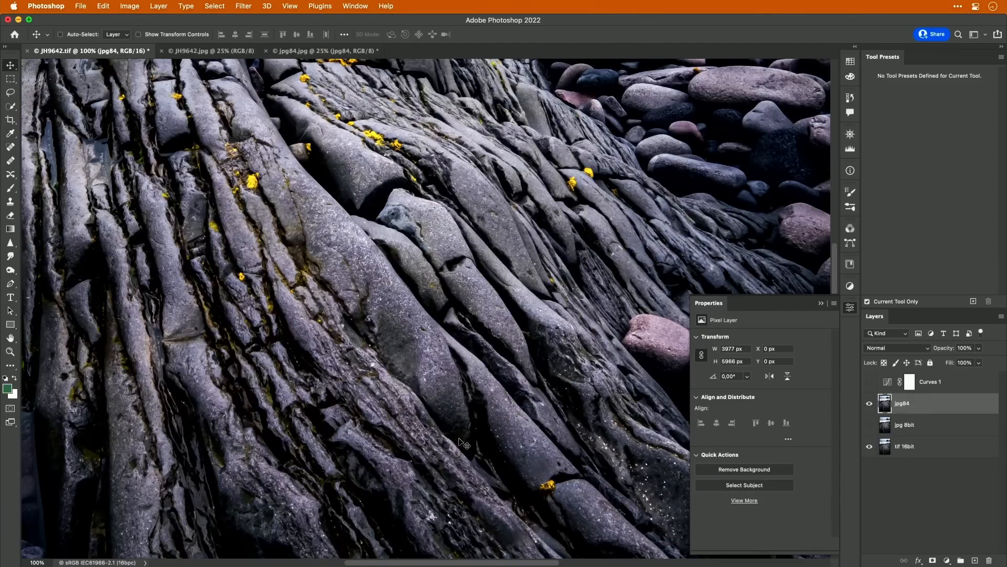
Step: Set the "jpg84" layer's blending mode to Difference
left_click(911, 348)
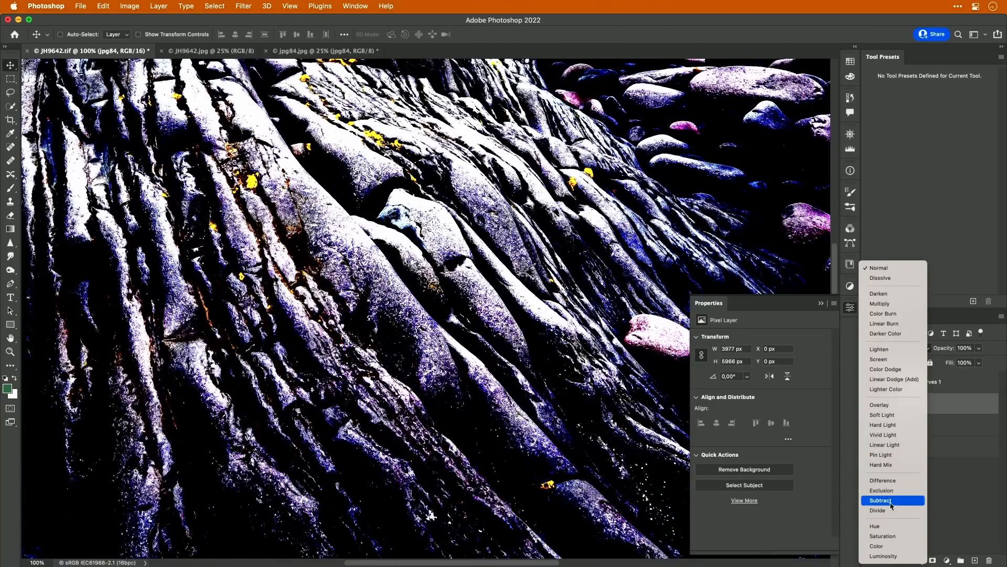
left_click(894, 481)
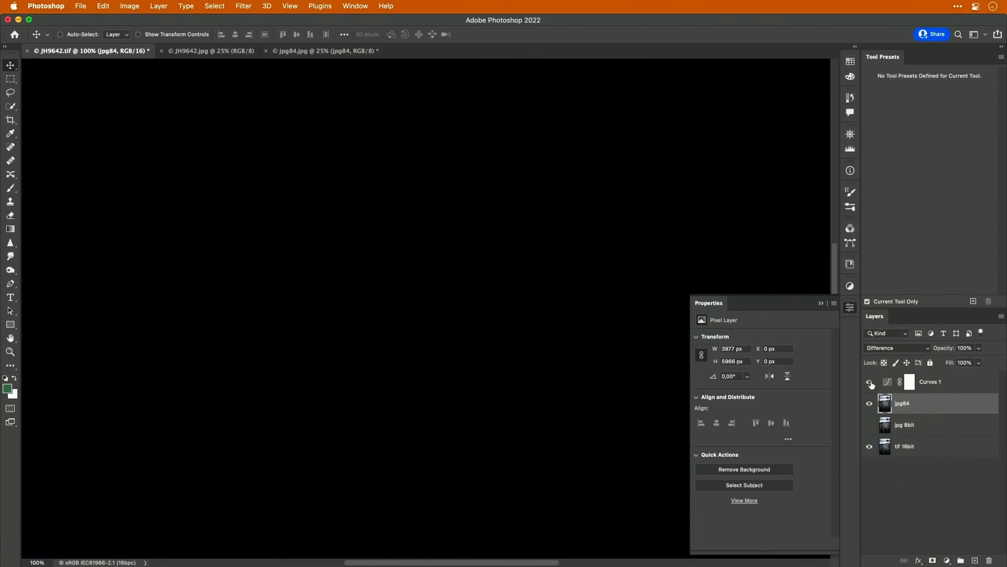
Step: Show the Curves 1 layer and set its white point to input 13, output 255
left_click(870, 382)
left_click(887, 382)
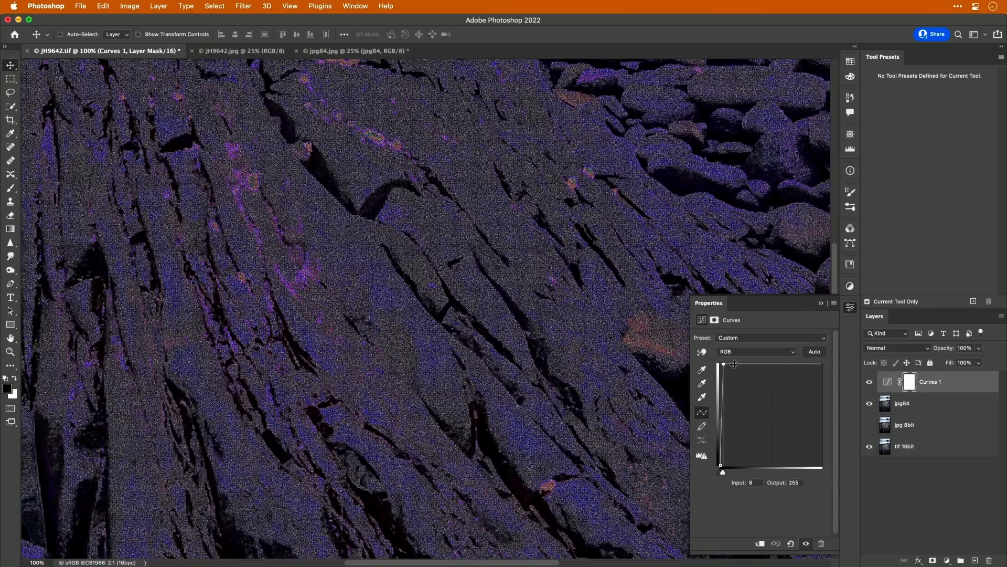
mouse_move(734, 363)
left_mouse_down()
mouse_move(747, 364)
mouse_move(725, 362)
left_mouse_up()
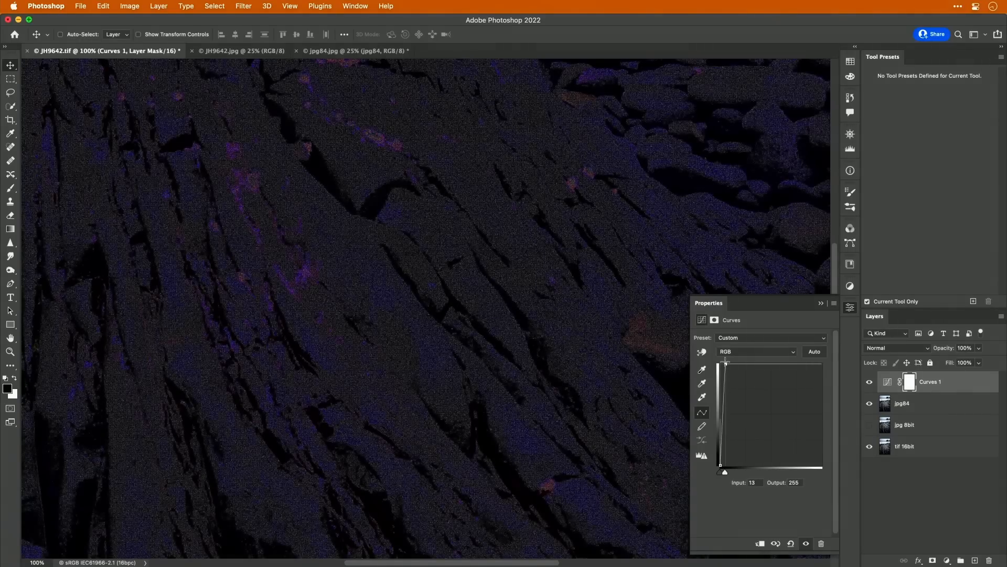
Step: Hide the jpg84, jpg 8bit and Curves 1 layers so that only the tif 16bit layer shows, and minimize the Photoshop window
key("super+0")
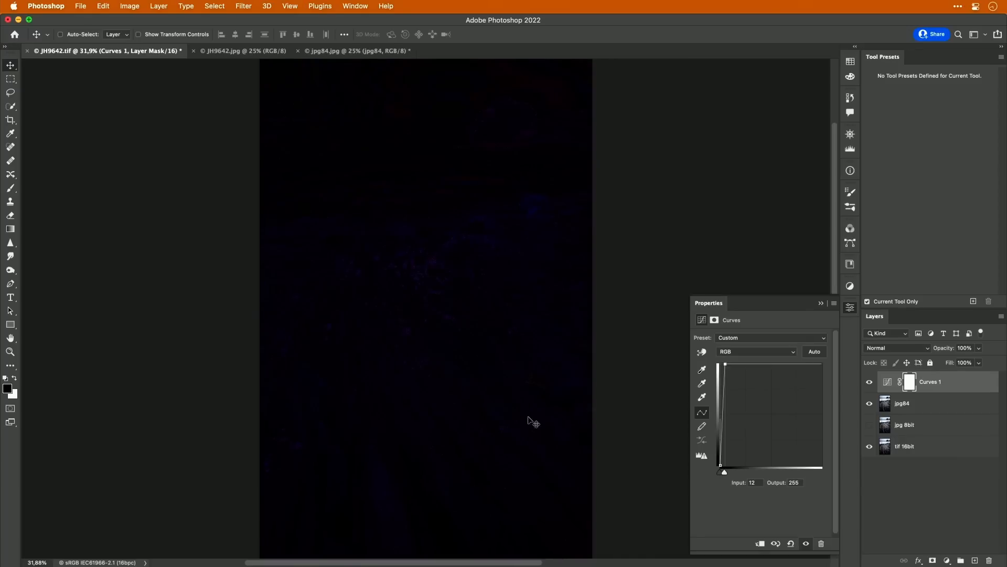
key("h")
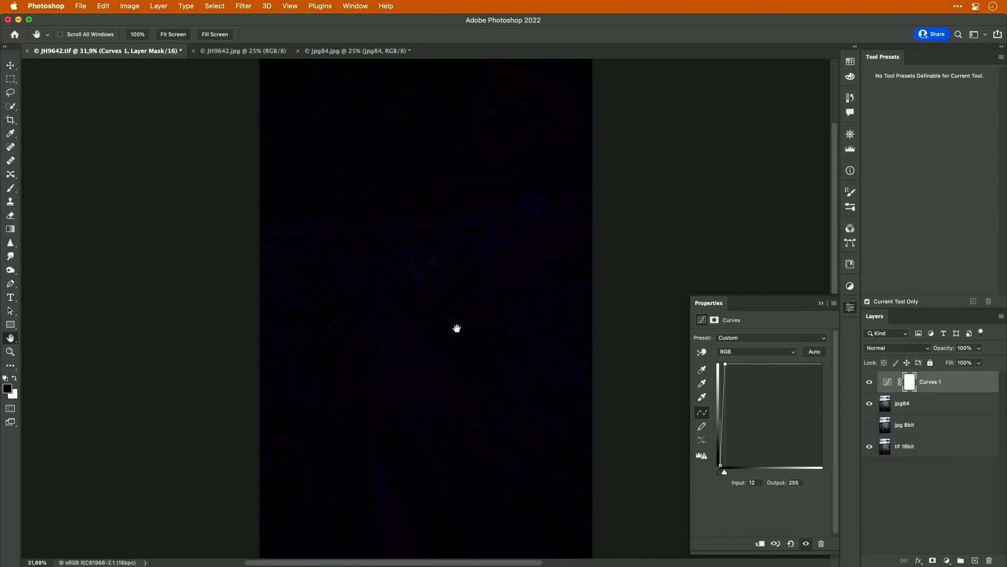
scroll(522, 288, "up", 5)
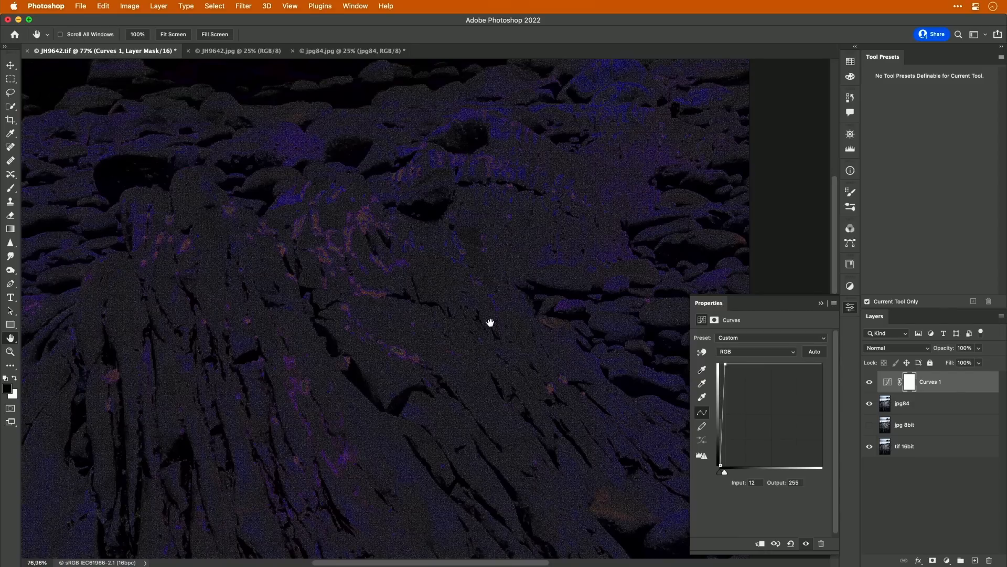
left_click(870, 403)
left_click(871, 425)
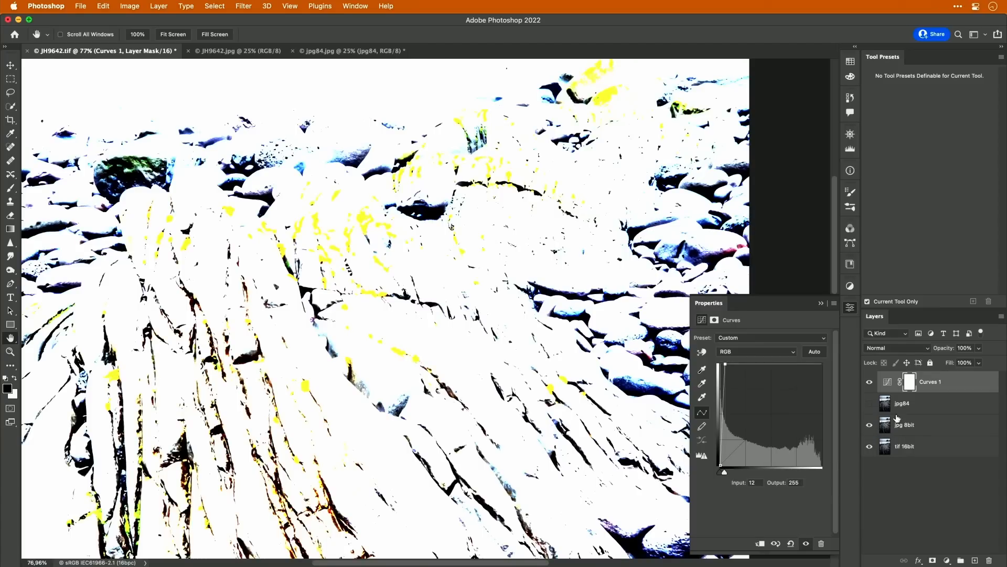
left_click(870, 426)
left_click(871, 382)
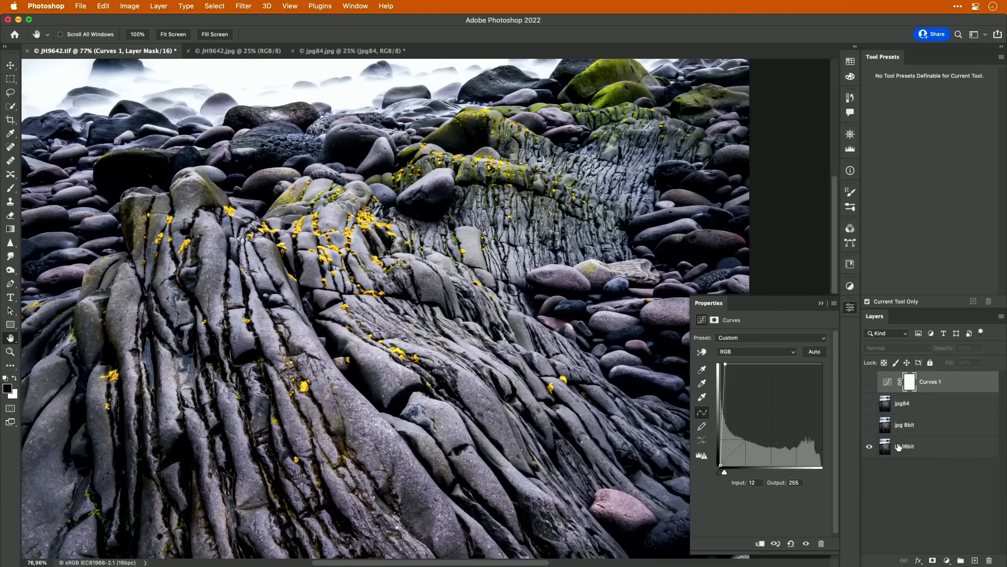
left_click(18, 19)
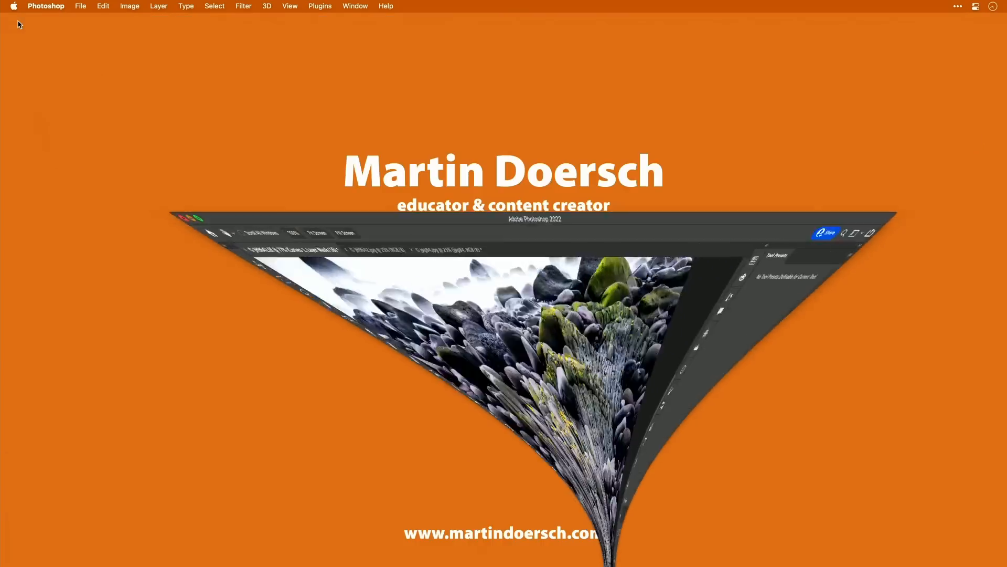